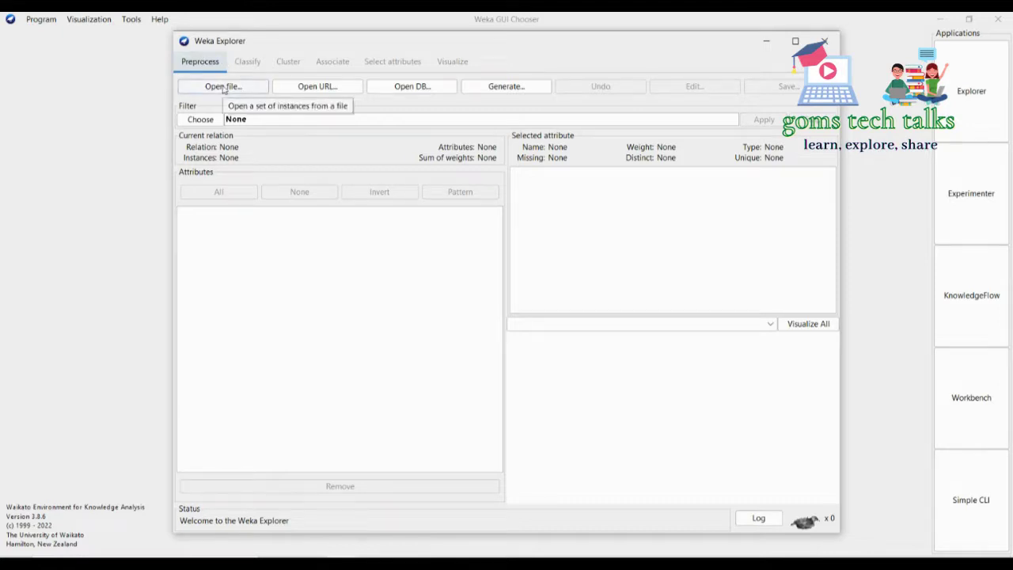
Load the weather.nominal.arff dataset from C:\Program Files\Weka-3-8-6\data
{"action": "left_click", "coordinate": [224, 87]}
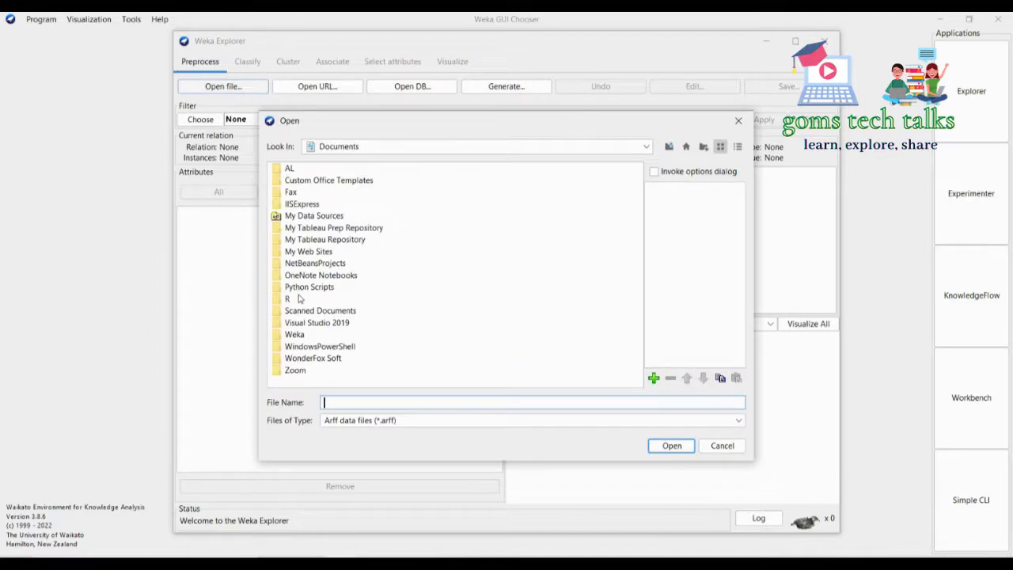
{"action": "left_click", "coordinate": [687, 148]}
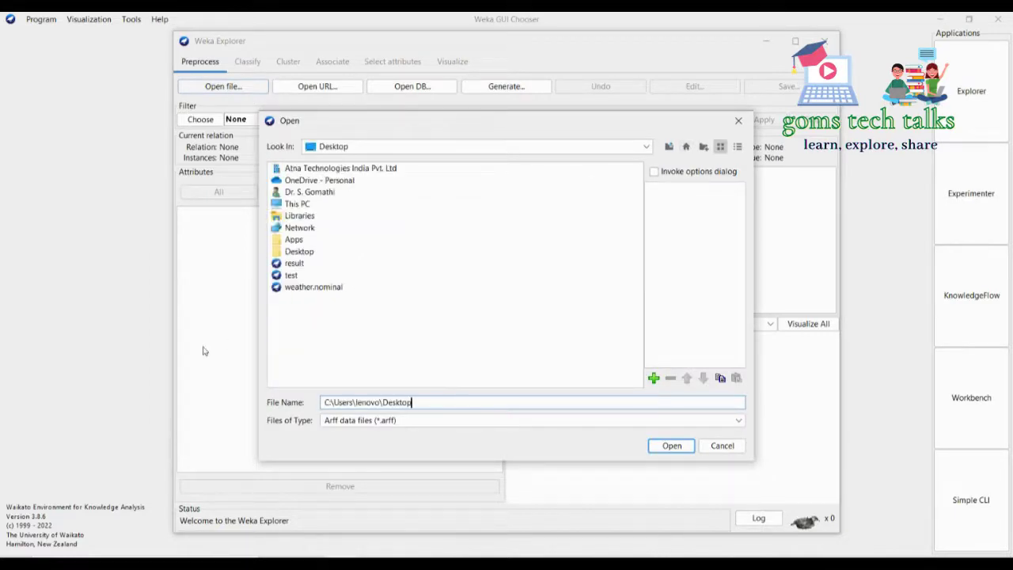
{"action": "left_click", "coordinate": [298, 207]}
{"action": "double_click", "coordinate": [299, 207]}
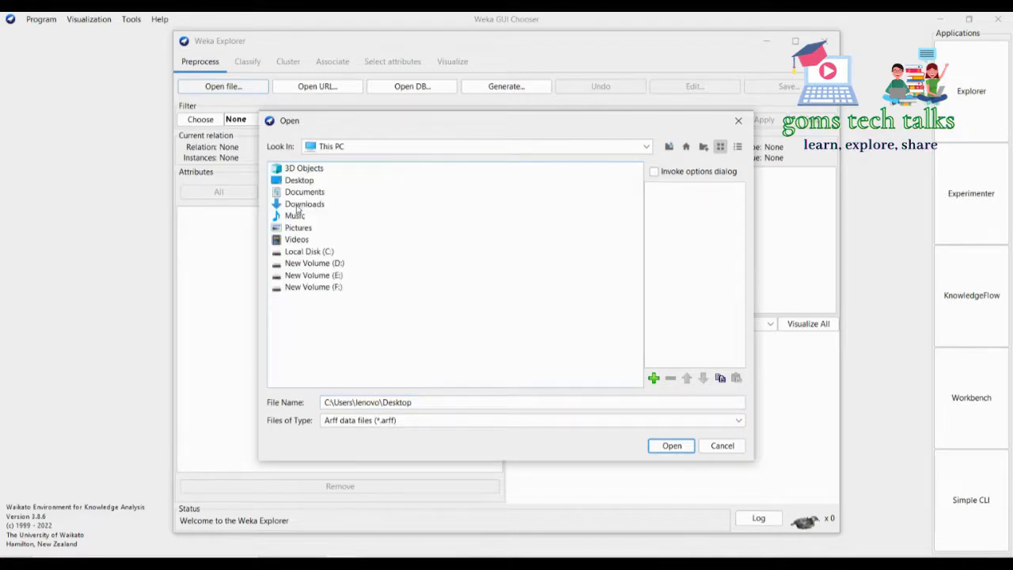
{"action": "double_click", "coordinate": [322, 254]}
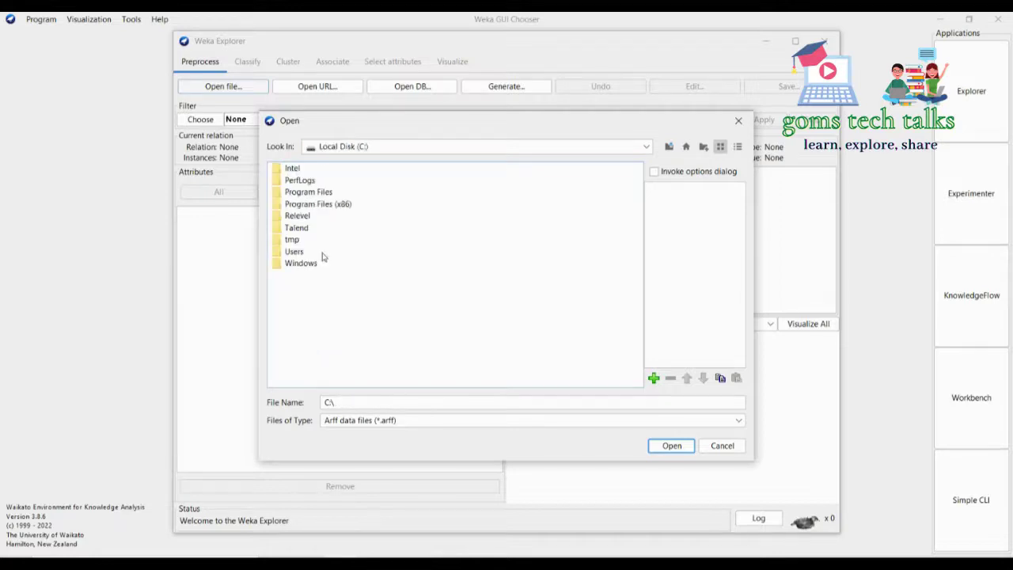
{"action": "left_click", "coordinate": [319, 198]}
{"action": "double_click", "coordinate": [318, 198]}
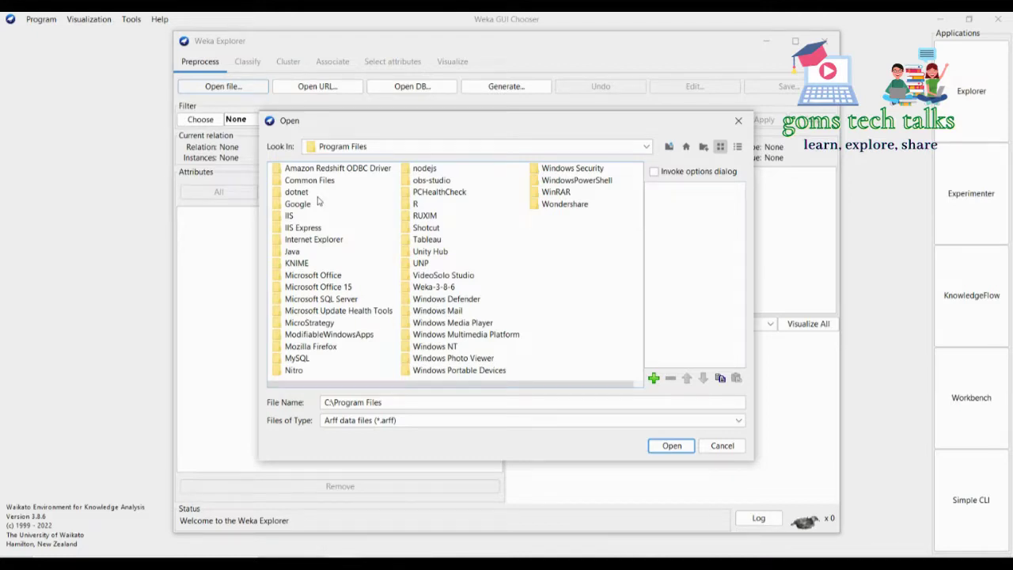
{"action": "left_click", "coordinate": [427, 289]}
{"action": "double_click", "coordinate": [429, 288]}
{"action": "double_click", "coordinate": [291, 181]}
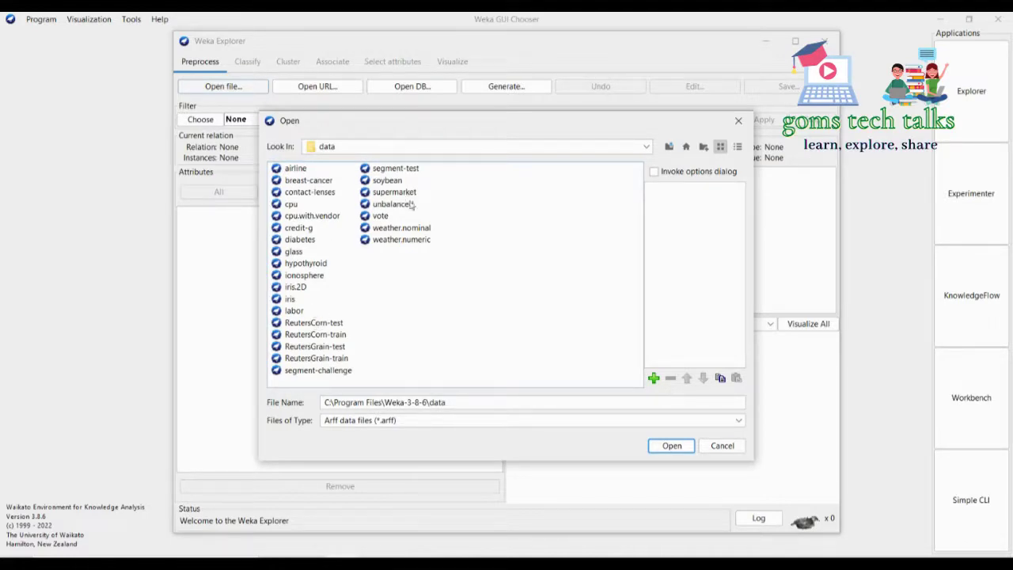
{"action": "left_click", "coordinate": [380, 228]}
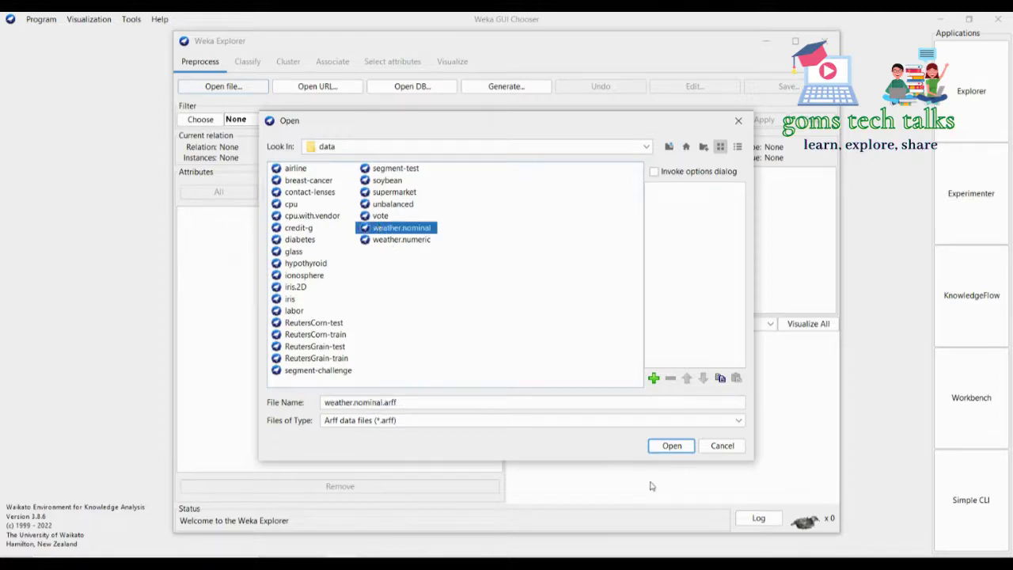
{"action": "left_click", "coordinate": [671, 445]}
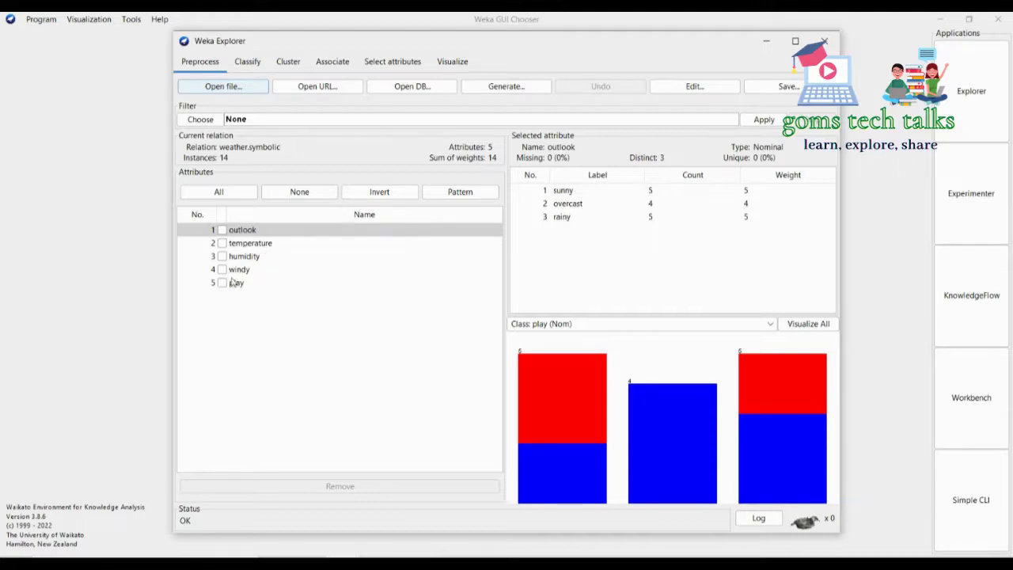
Examine the weather dataset's instances in the data viewer and the attributes available as class
{"action": "left_click", "coordinate": [701, 90]}
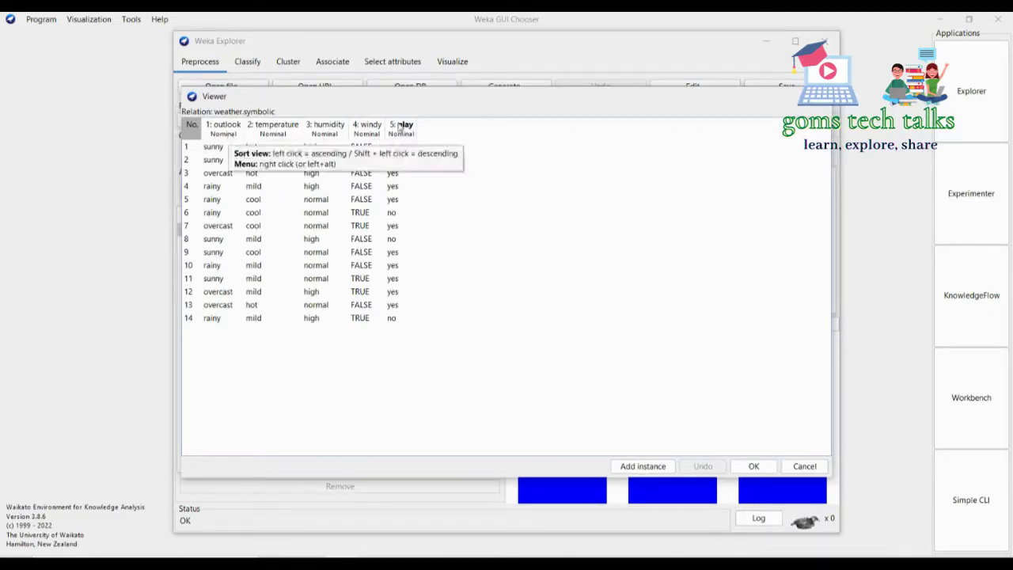
{"action": "left_click_drag", "start_coordinate": [458, 98], "coordinate": [583, 119]}
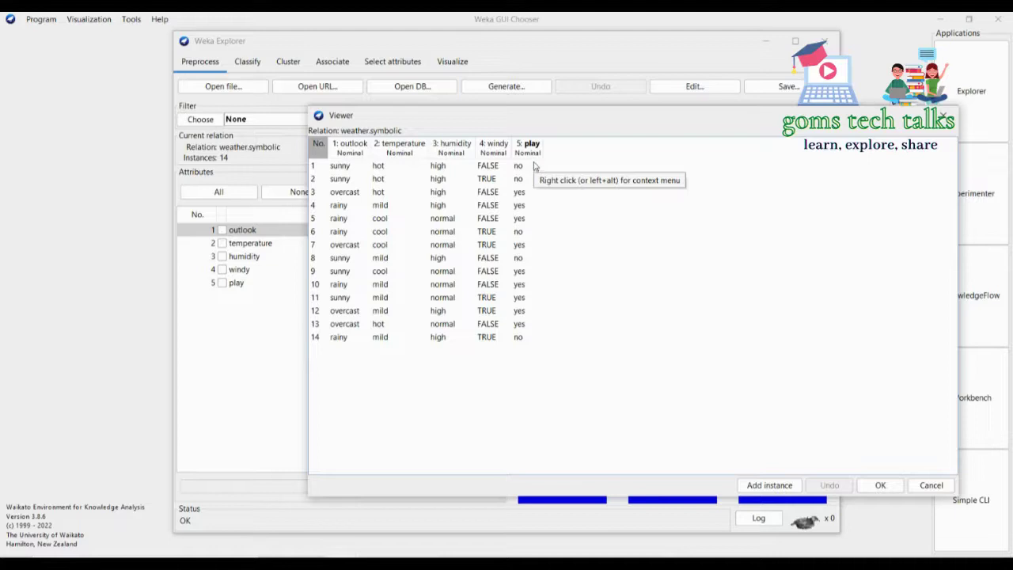
{"action": "left_click_drag", "start_coordinate": [663, 121], "coordinate": [538, 160]}
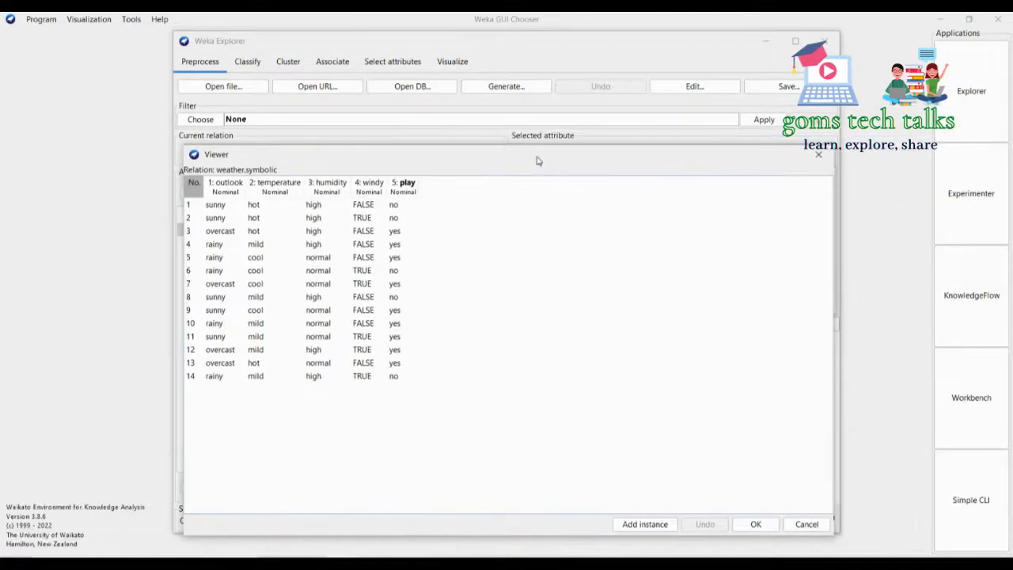
{"action": "left_click", "coordinate": [820, 156]}
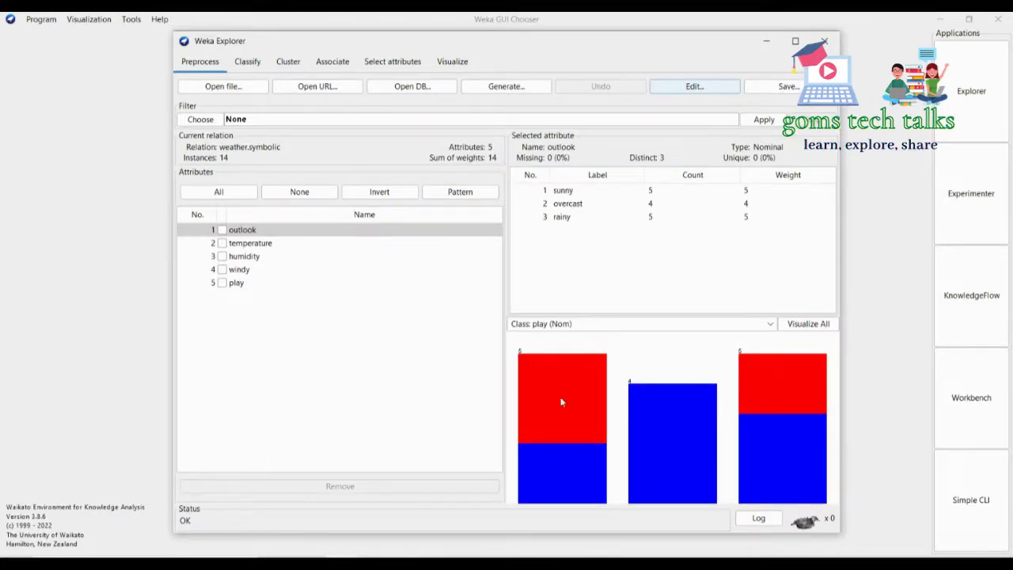
{"action": "left_click", "coordinate": [566, 328]}
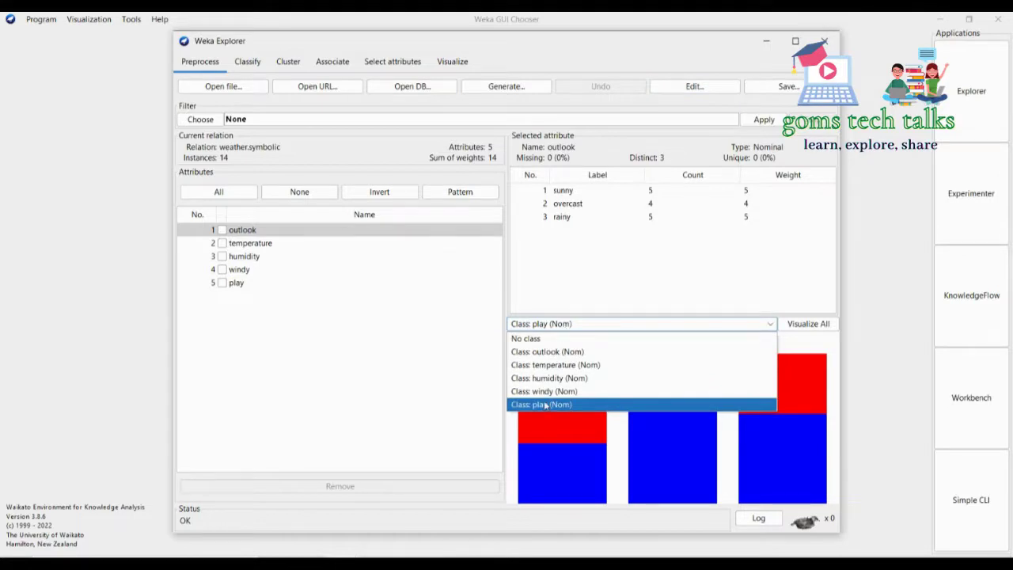
{"action": "left_click", "coordinate": [421, 425]}
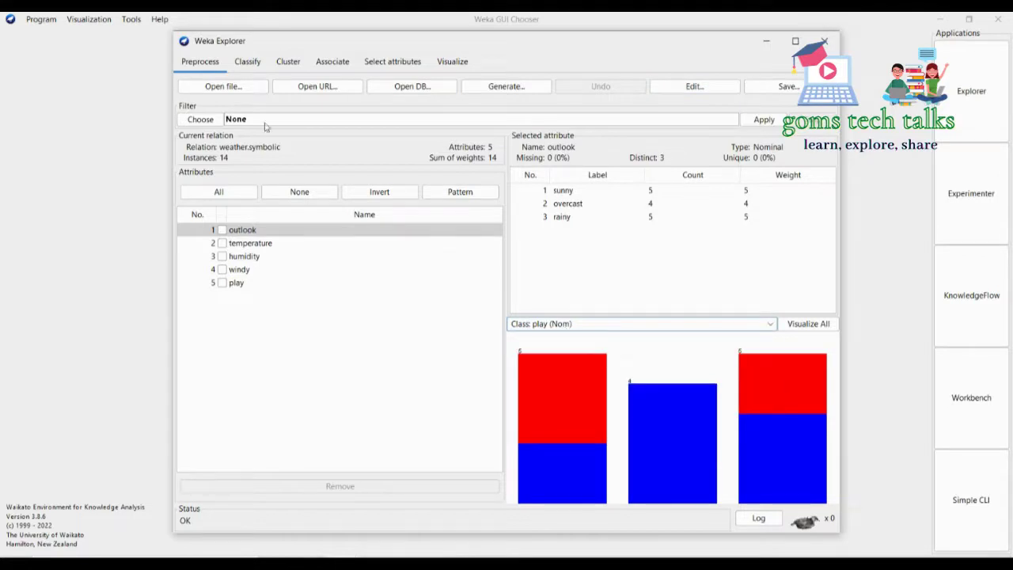
Load the iris.arff dataset from the same data folder
{"action": "left_click", "coordinate": [213, 89]}
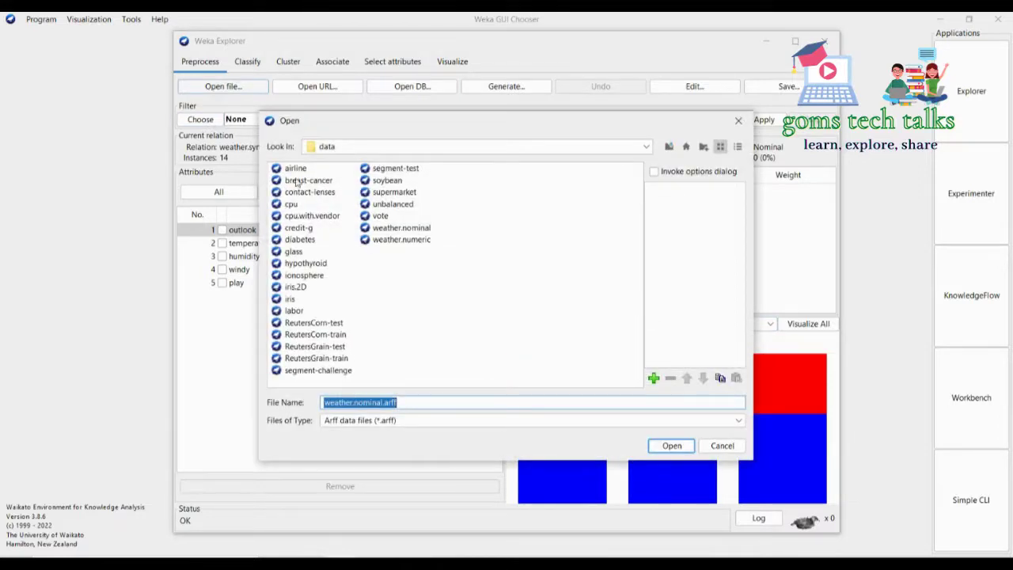
{"action": "left_click", "coordinate": [290, 299]}
{"action": "left_click", "coordinate": [672, 446]}
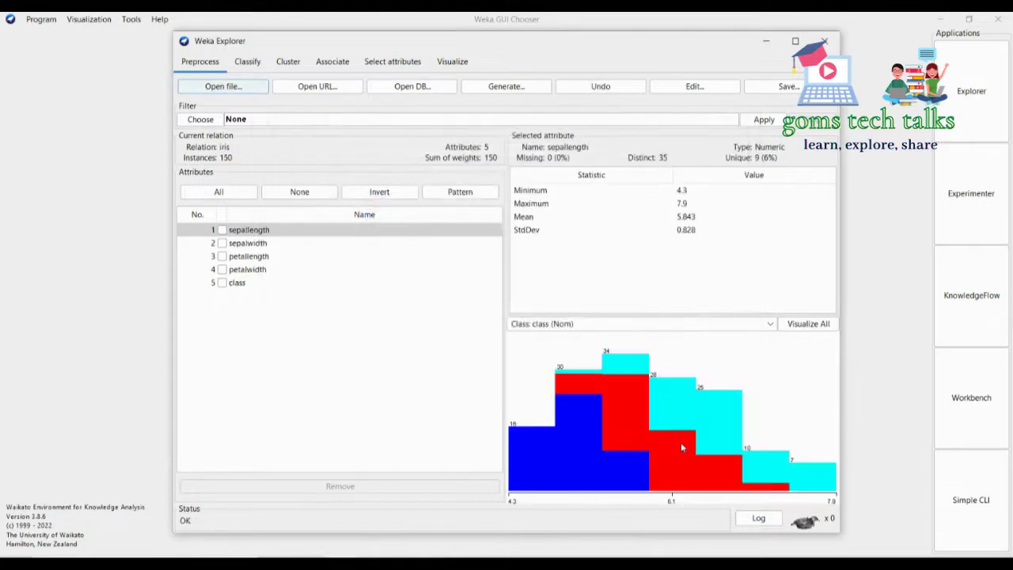
Set the class for the sepallength histogram to No class
{"action": "mouse_move", "coordinate": [682, 449]}
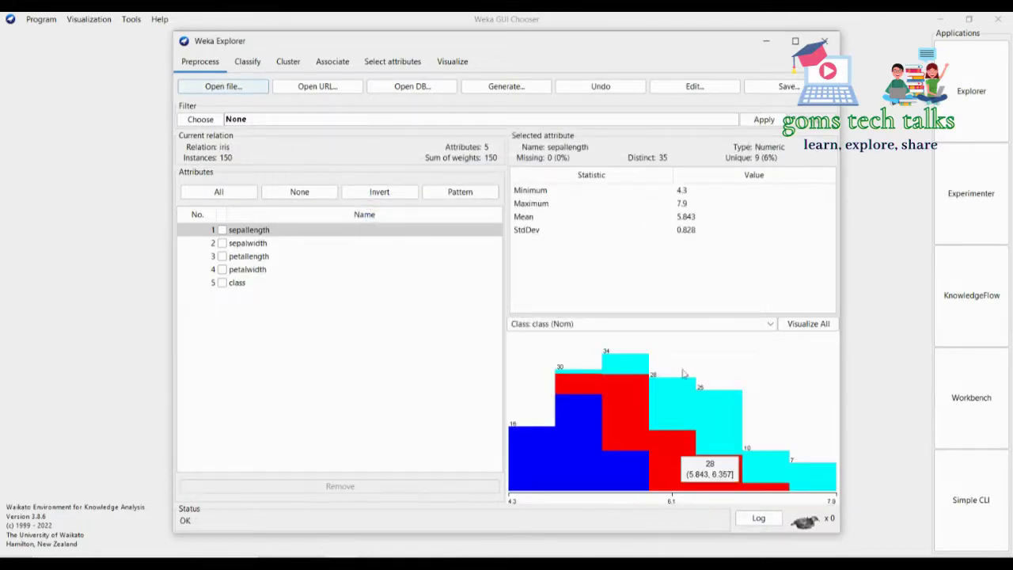
{"action": "left_click", "coordinate": [682, 327]}
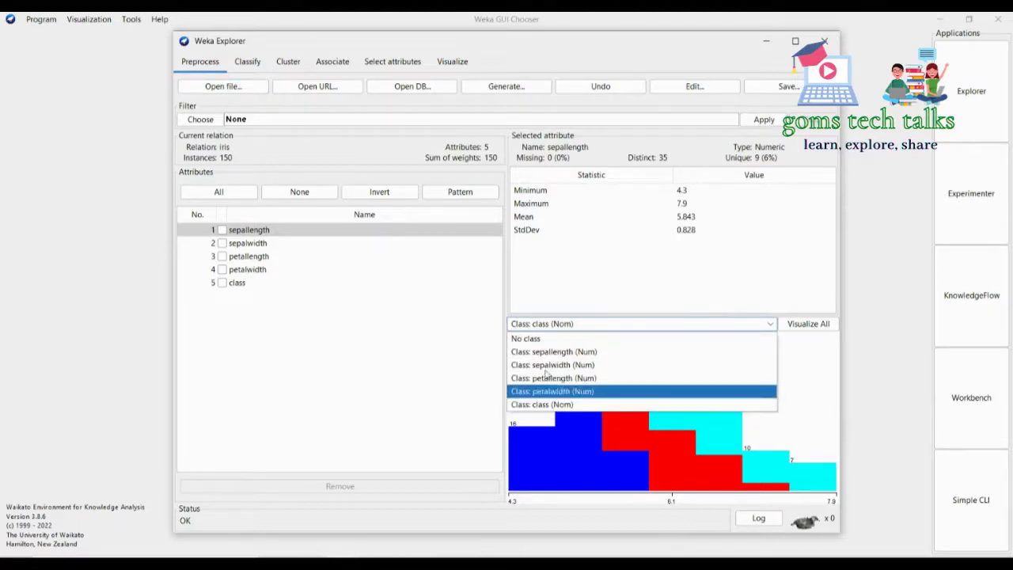
{"action": "left_click", "coordinate": [543, 338]}
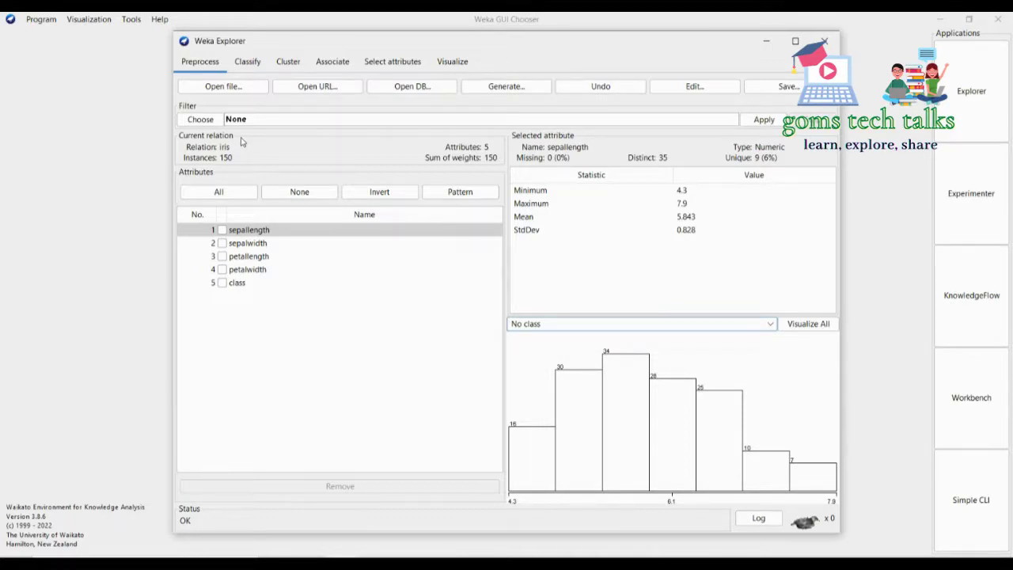
{"action": "left_click", "coordinate": [202, 121]}
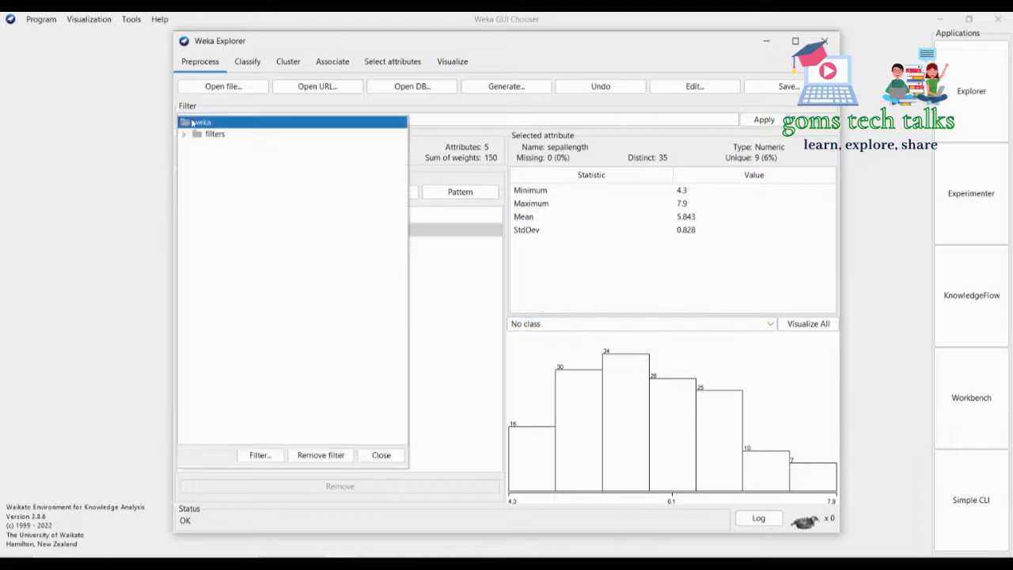
{"action": "left_click", "coordinate": [481, 305]}
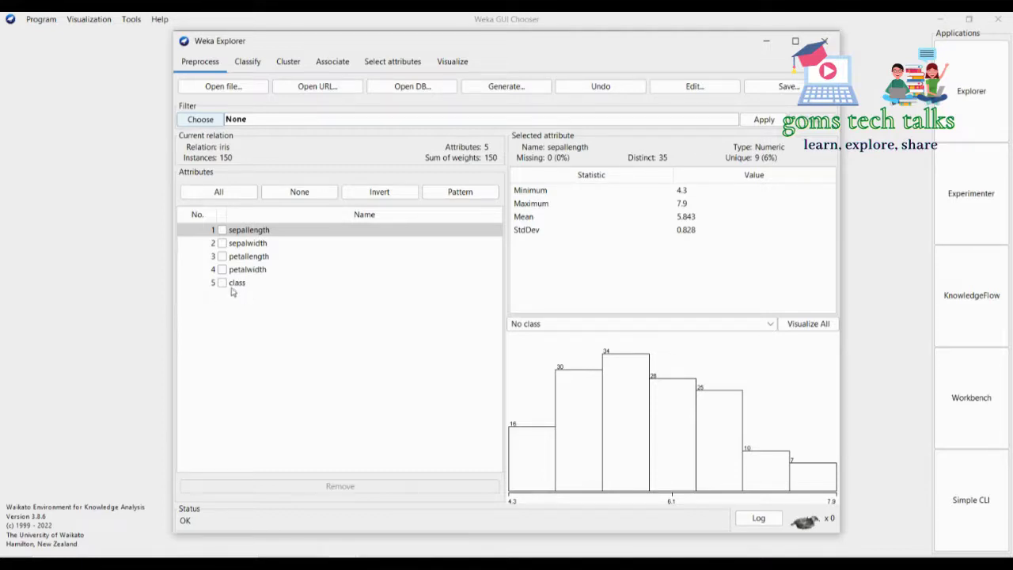
Make the iris dataset's class attribute the class in the data viewer, apply the edit and check the class selection
{"action": "left_click", "coordinate": [713, 88]}
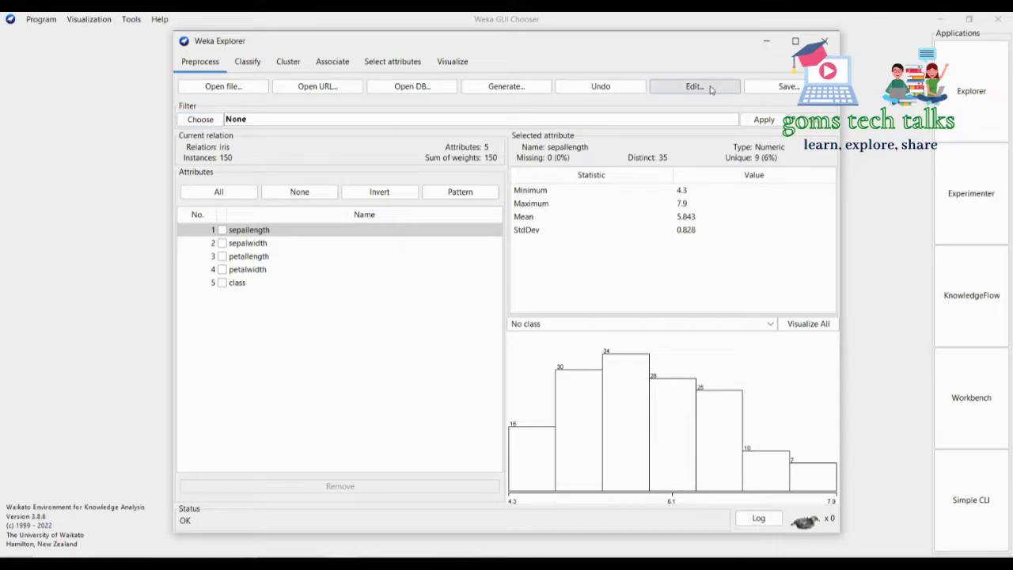
{"action": "right_click", "coordinate": [437, 129]}
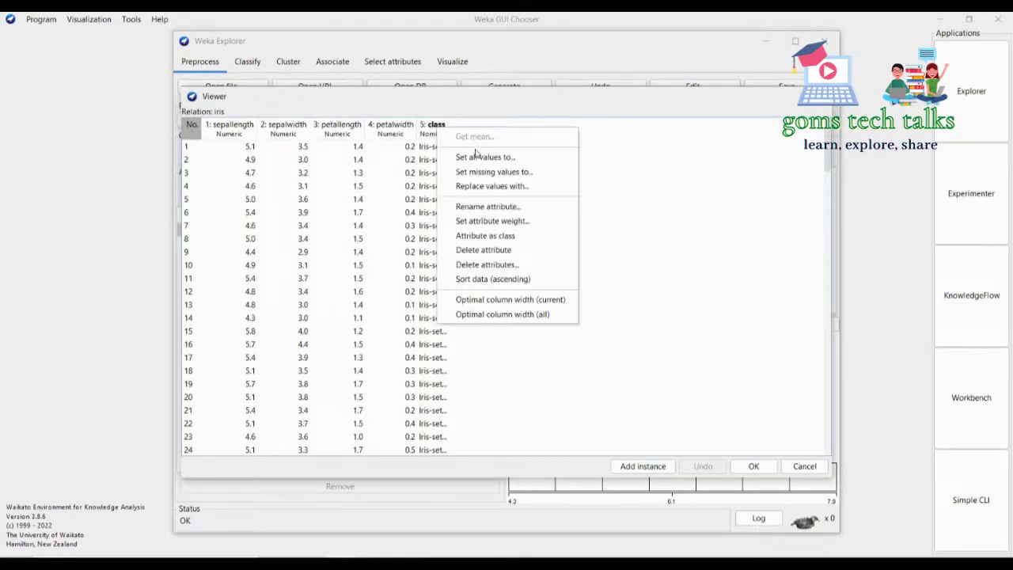
{"action": "left_click", "coordinate": [477, 238]}
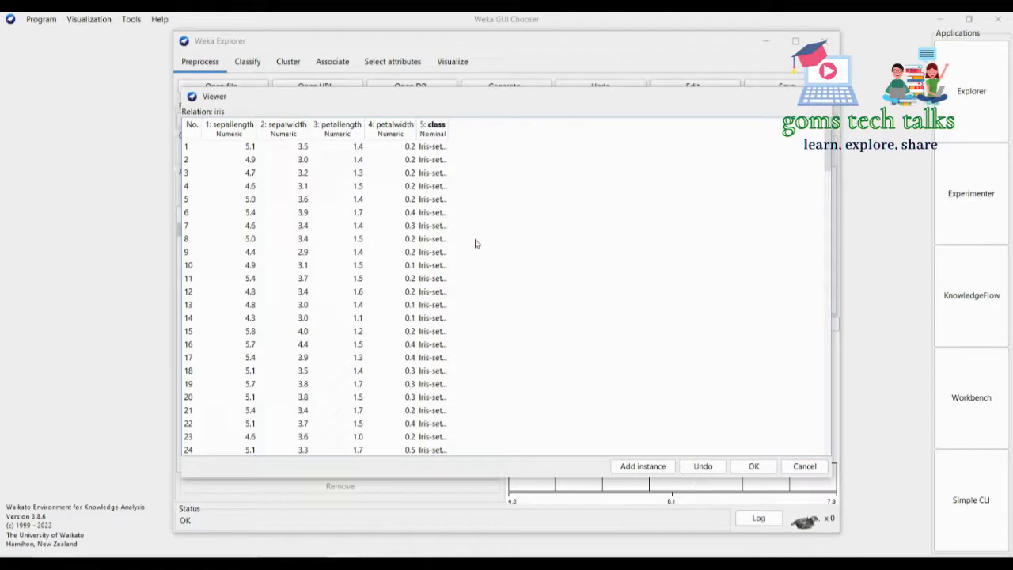
{"action": "left_click", "coordinate": [753, 467]}
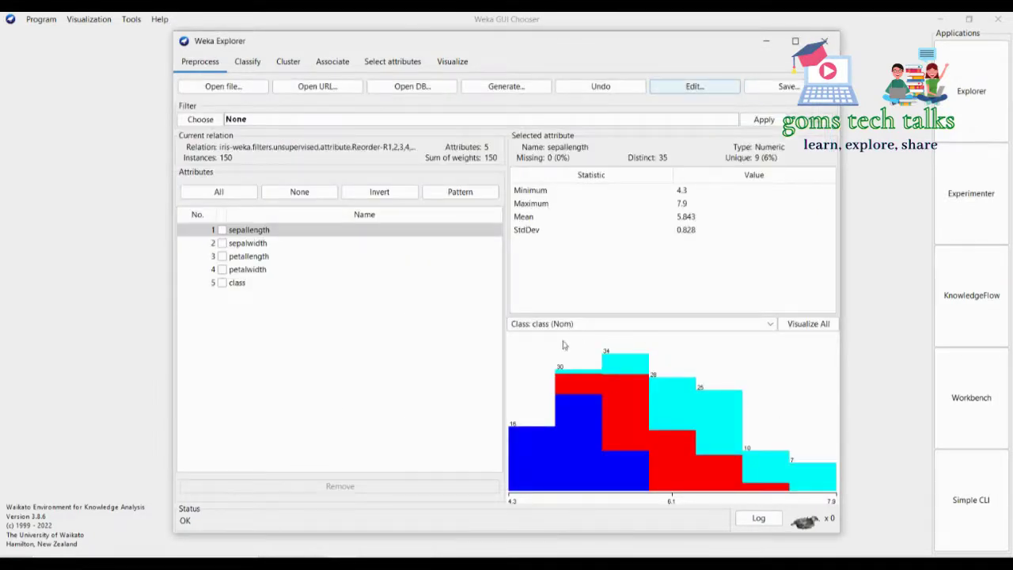
{"action": "left_click", "coordinate": [560, 324]}
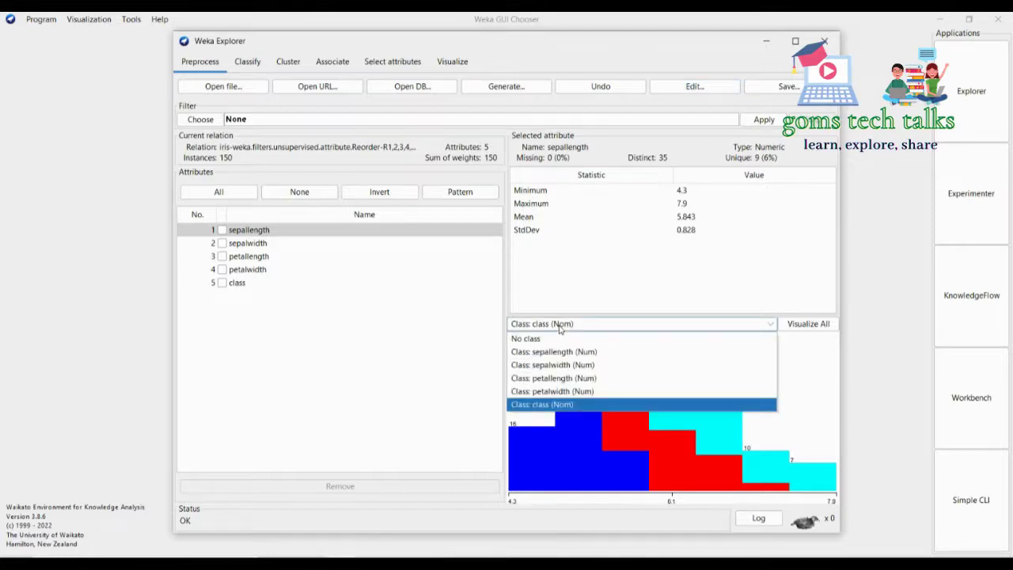
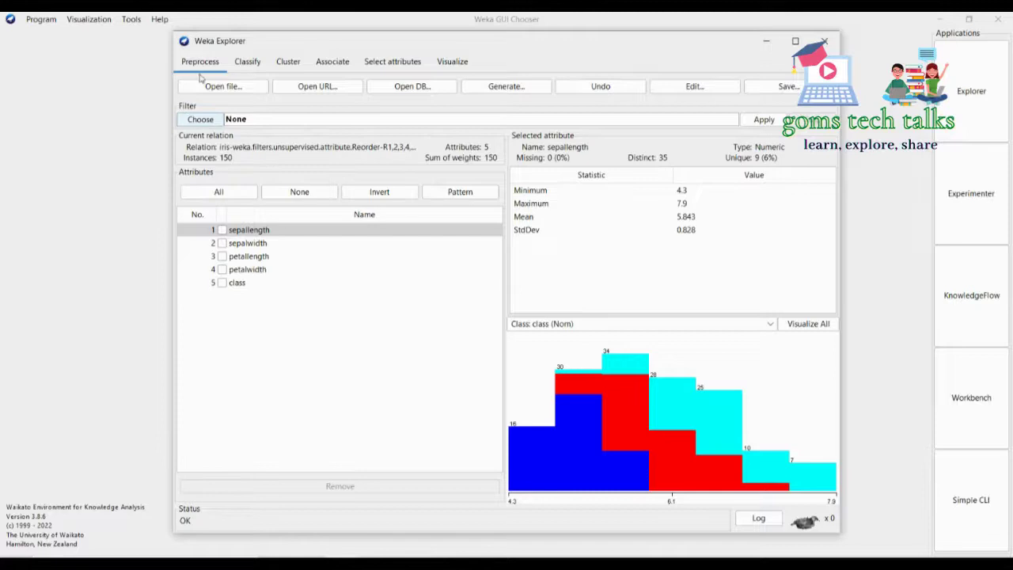
Reload the weather.nominal.arff dataset and check which attribute is selected as its class
{"action": "left_click", "coordinate": [214, 87]}
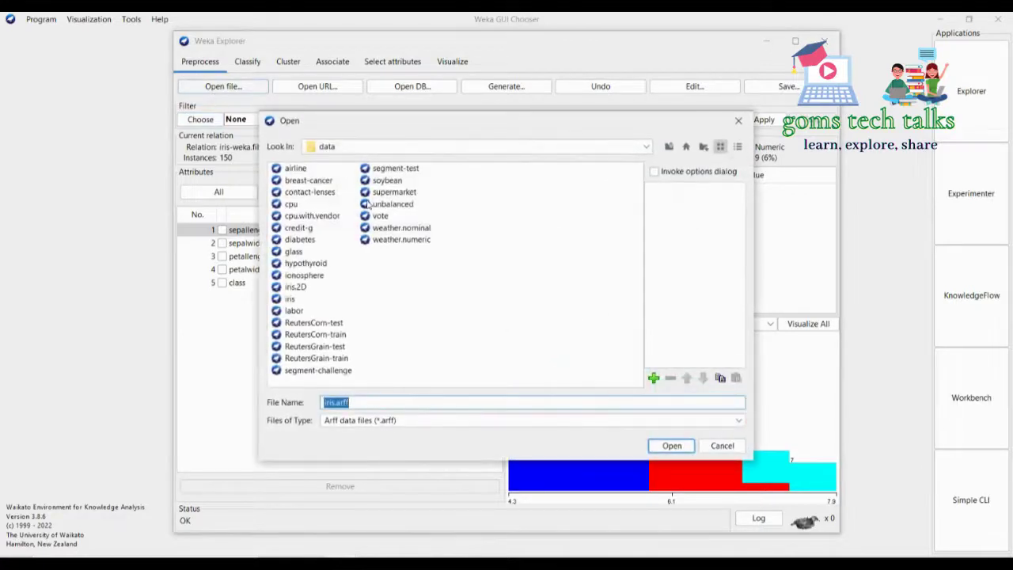
{"action": "left_click", "coordinate": [401, 231]}
{"action": "left_click", "coordinate": [671, 446]}
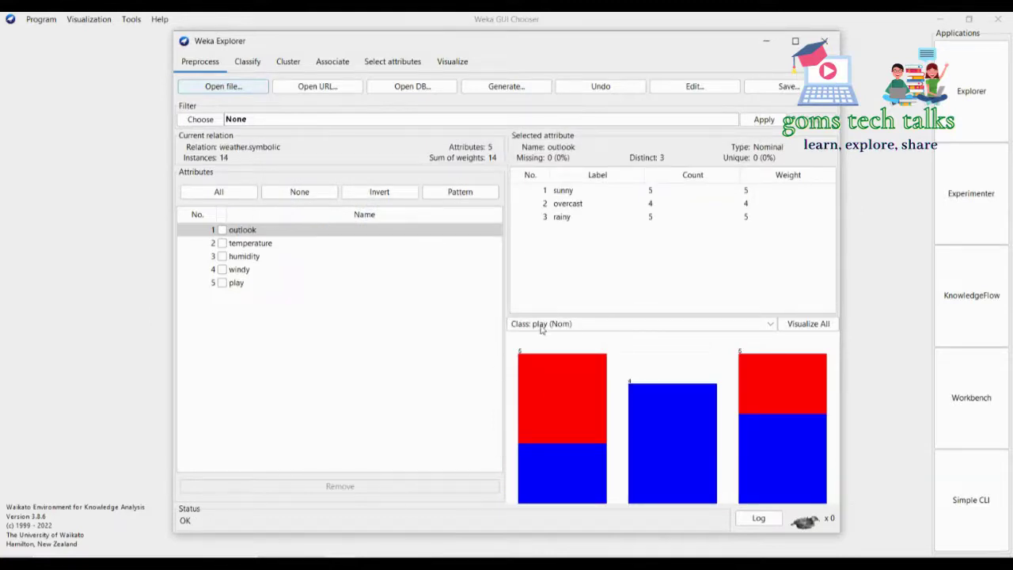
{"action": "left_click", "coordinate": [563, 324]}
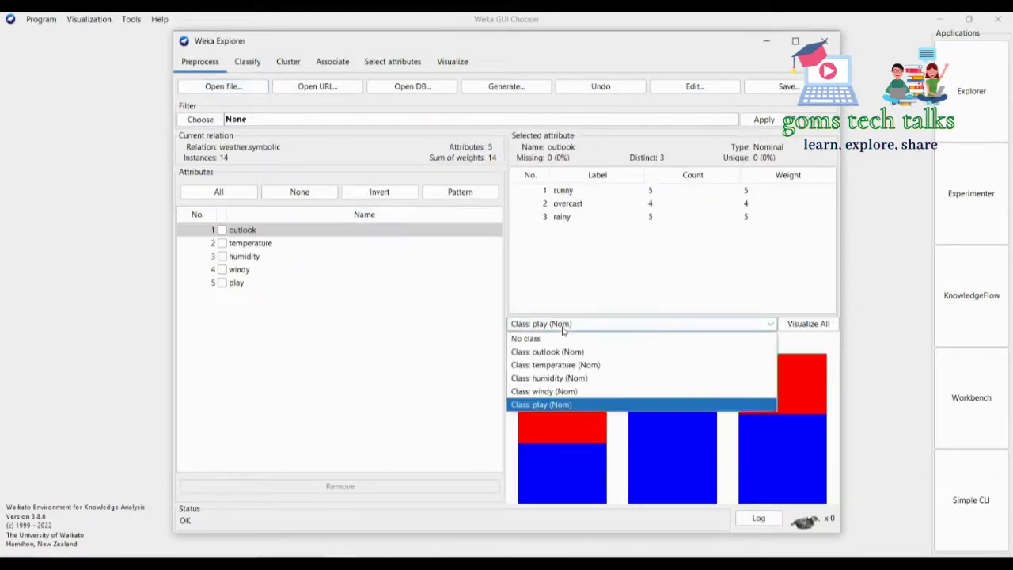
{"action": "left_click", "coordinate": [451, 359]}
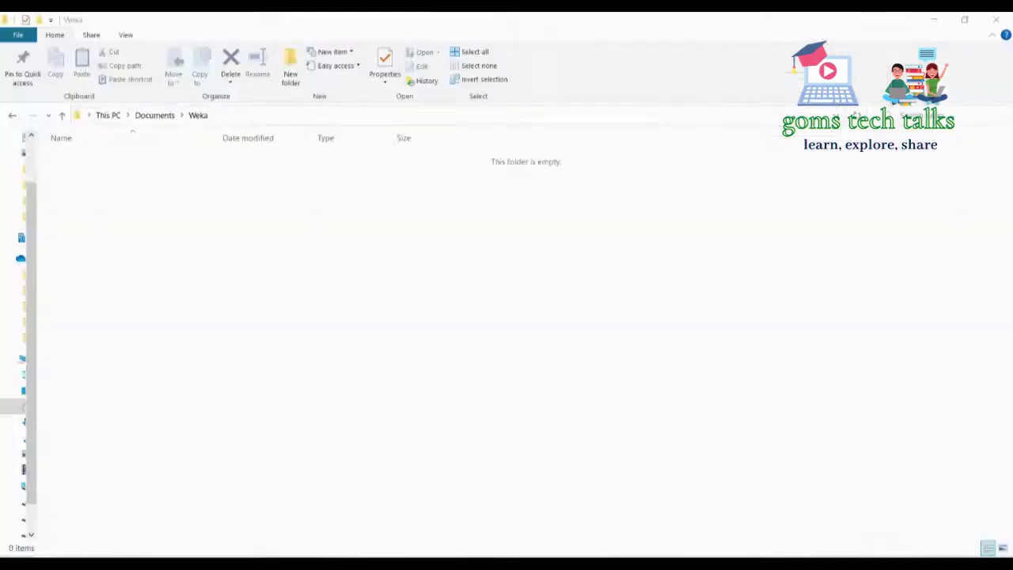
Switch to File Explorer and open the folder C:\Program Files\Weka-3-8-6\data
{"action": "left_click", "coordinate": [108, 115]}
{"action": "double_click", "coordinate": [117, 262]}
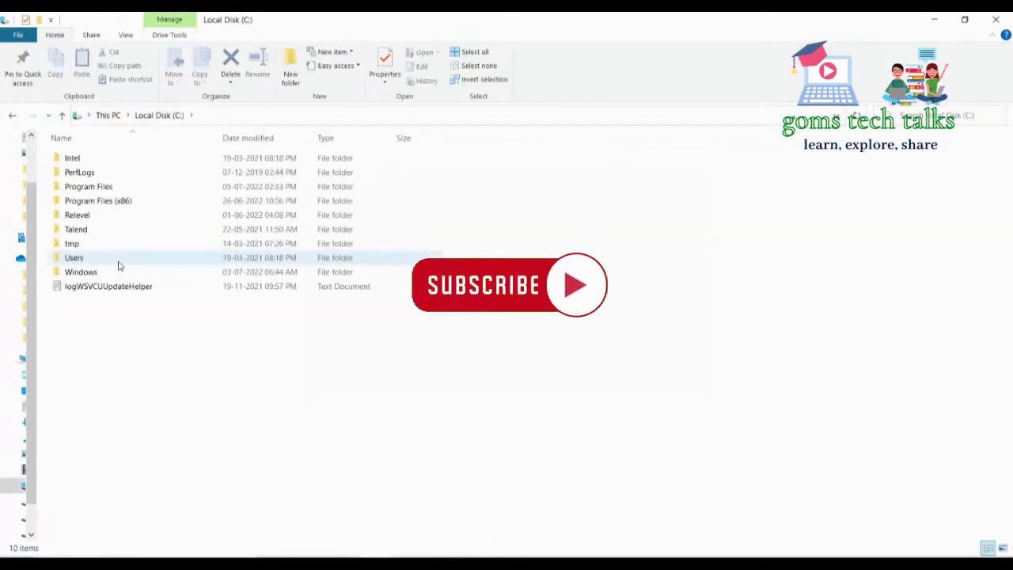
{"action": "double_click", "coordinate": [91, 190]}
{"action": "left_click_drag", "start_coordinate": [1011, 289], "coordinate": [1011, 406]}
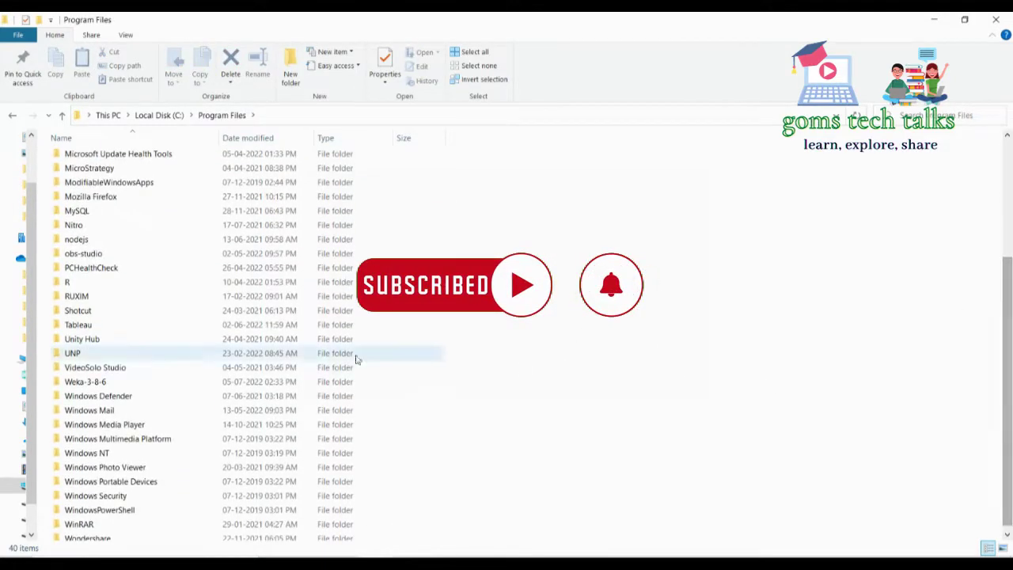
{"action": "double_click", "coordinate": [161, 382]}
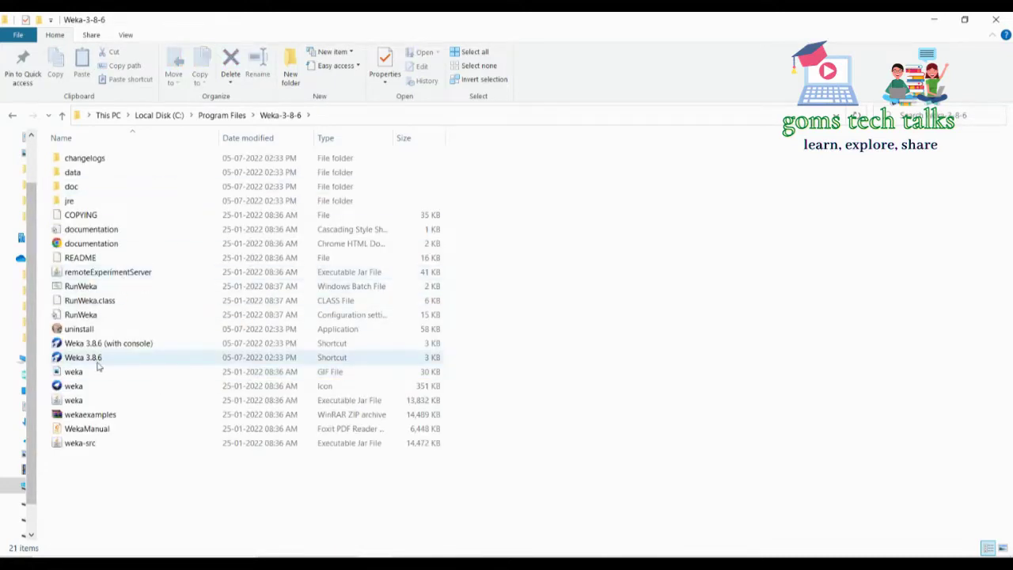
{"action": "double_click", "coordinate": [91, 175]}
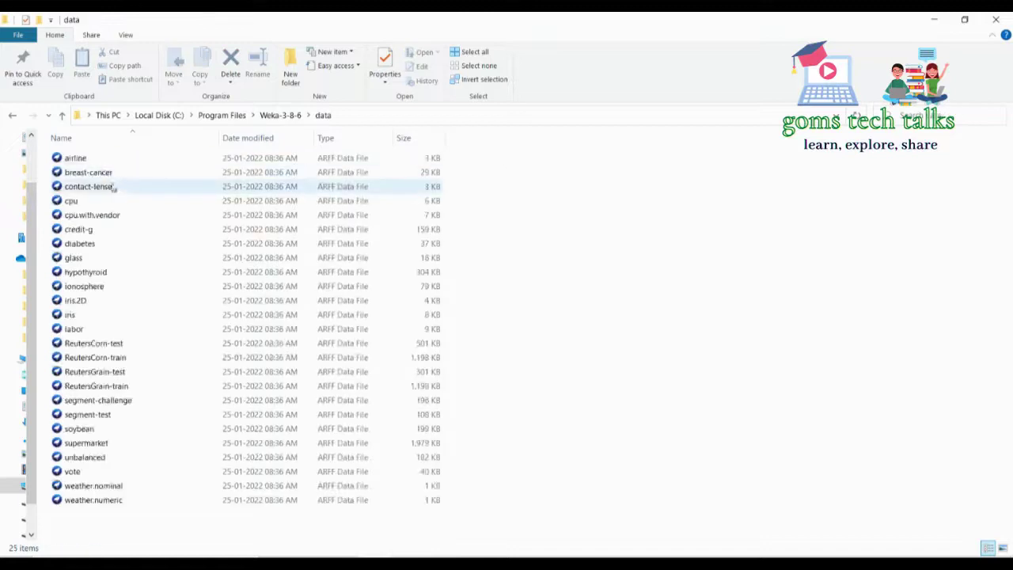
Open the weather.nominal file in Notepad and bring its attribute declarations and first data rows into view
{"action": "right_click", "coordinate": [120, 486]}
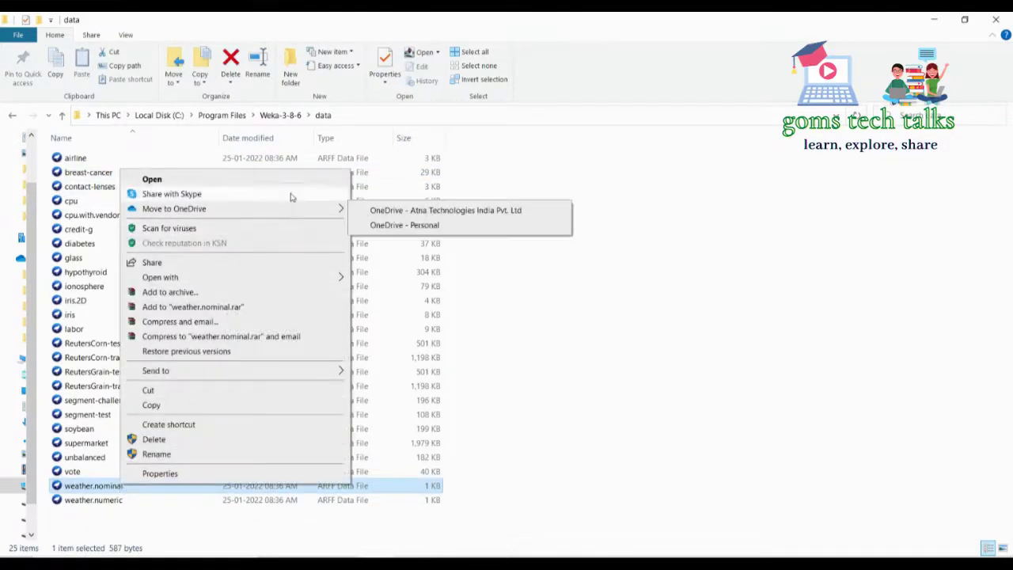
{"action": "mouse_move", "coordinate": [291, 280]}
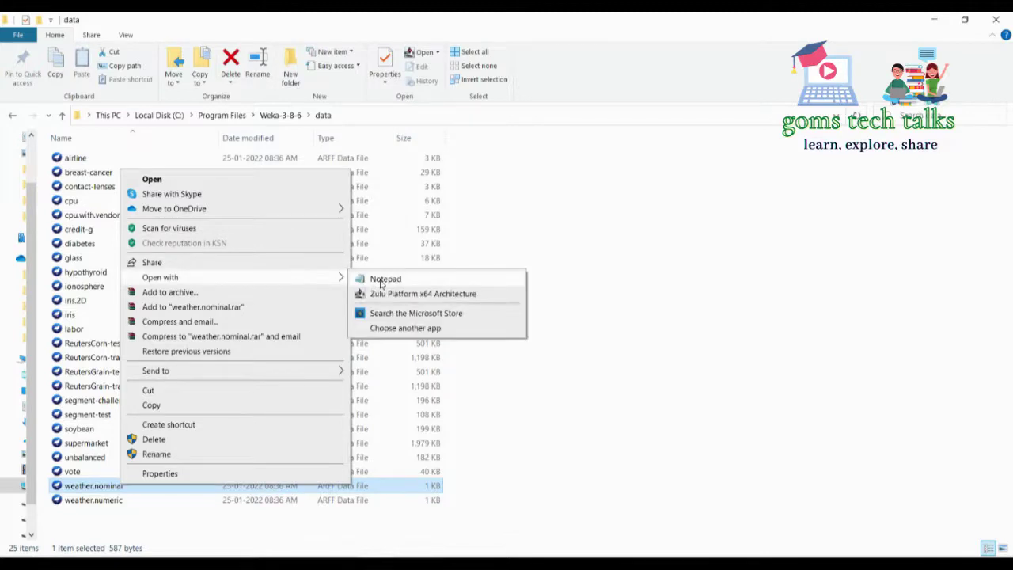
{"action": "left_click", "coordinate": [380, 279]}
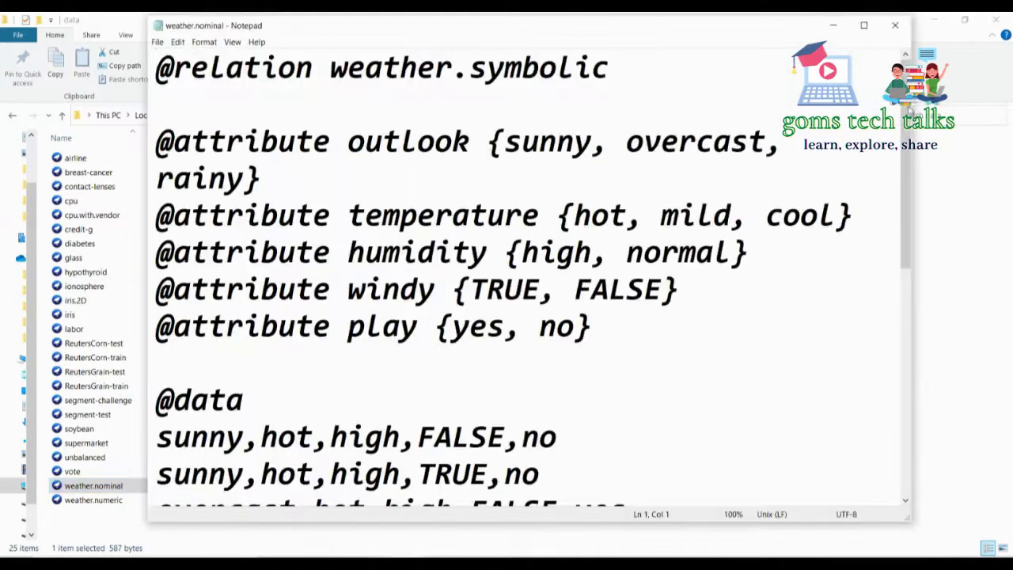
{"action": "scroll", "coordinate": [919, 156], "scroll_direction": "down", "scroll_amount": 1}
{"action": "scroll", "coordinate": [919, 156], "scroll_direction": "down", "scroll_amount": 1}
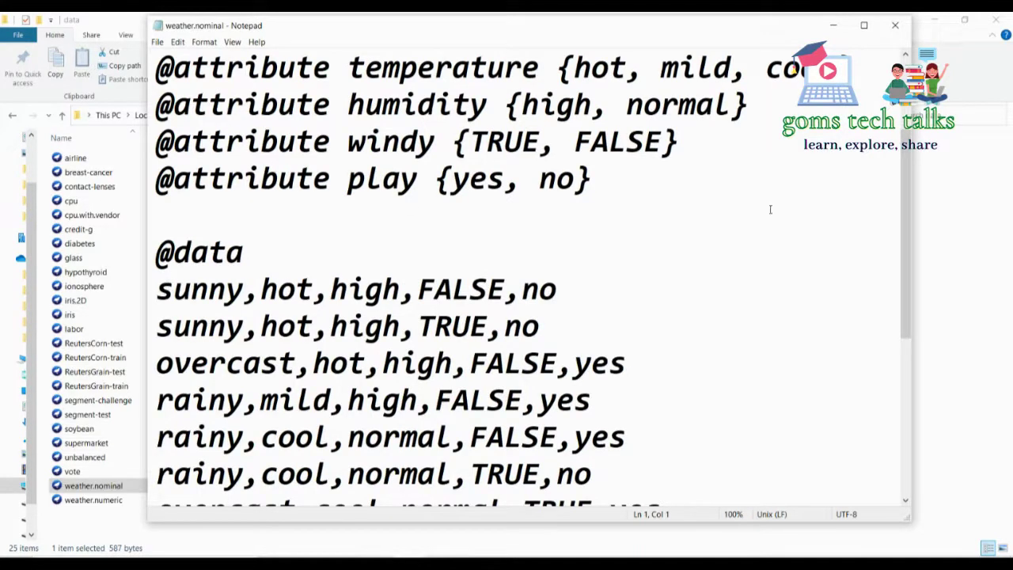
{"action": "mouse_move", "coordinate": [907, 207]}
{"action": "left_mouse_down"}
{"action": "mouse_move", "coordinate": [908, 164]}
{"action": "mouse_move", "coordinate": [907, 199]}
{"action": "left_mouse_up"}
Examine the first data row of weather.nominal, highlighting its class value and the matching play attribute declaration
{"action": "left_click_drag", "start_coordinate": [259, 326], "coordinate": [568, 321]}
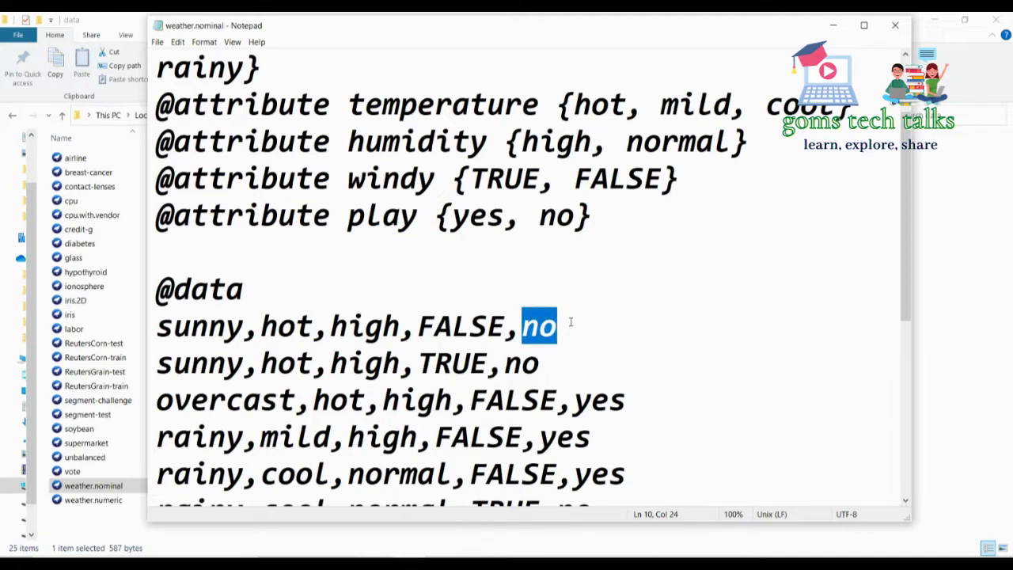
{"action": "left_click", "coordinate": [569, 323]}
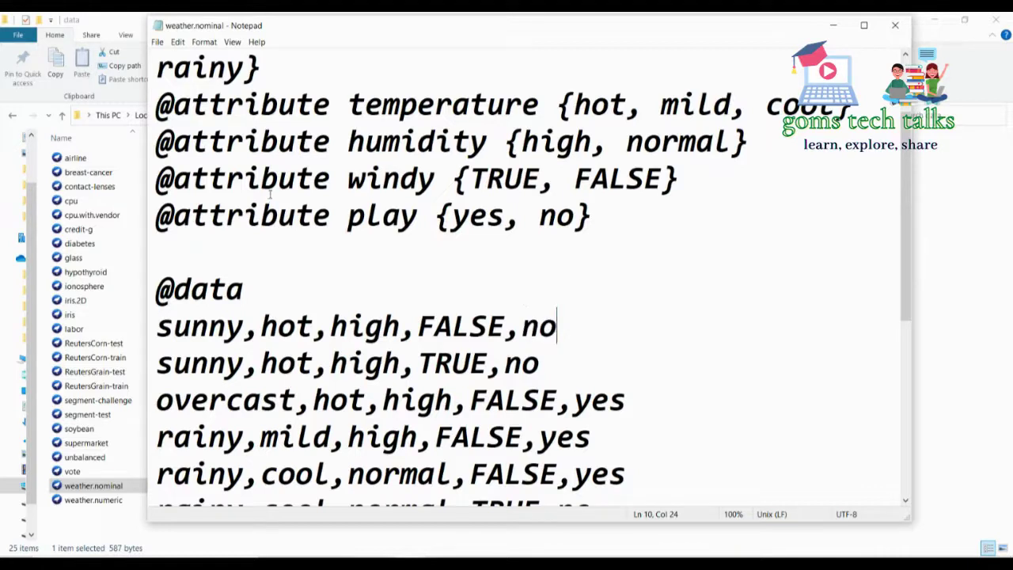
{"action": "left_click_drag", "start_coordinate": [365, 216], "coordinate": [431, 212]}
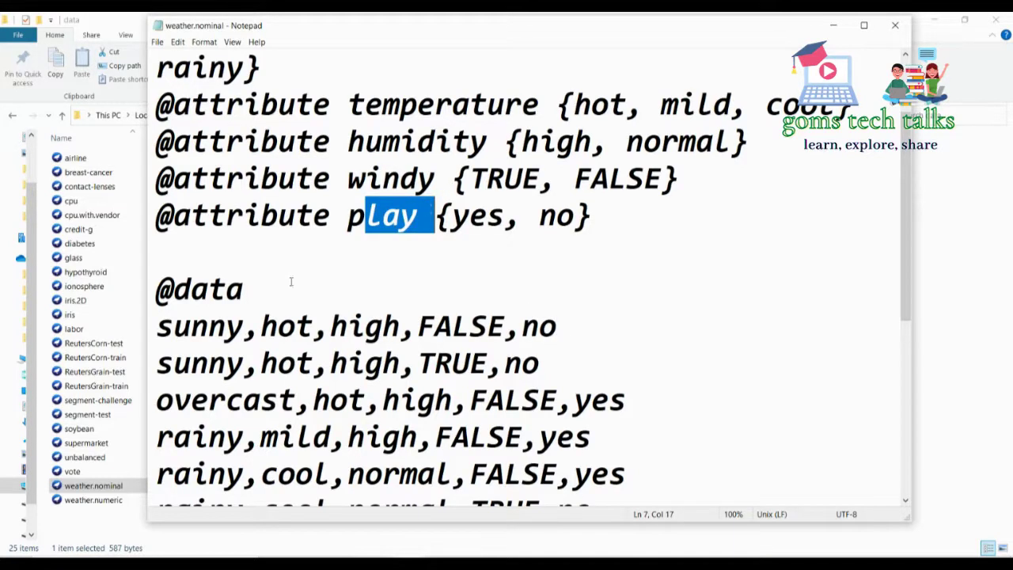
{"action": "left_click_drag", "start_coordinate": [157, 326], "coordinate": [558, 331]}
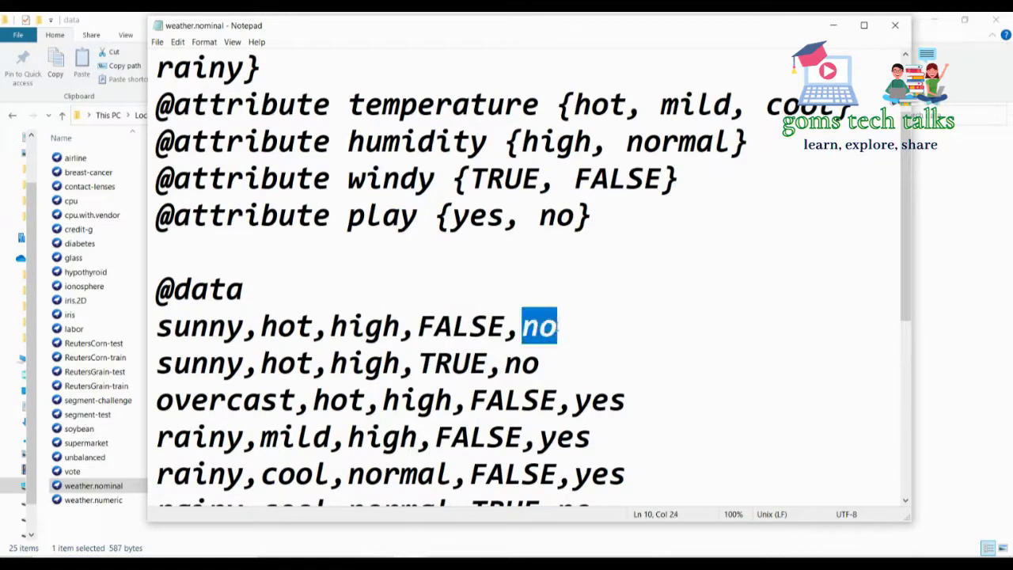
{"action": "left_click", "coordinate": [558, 327]}
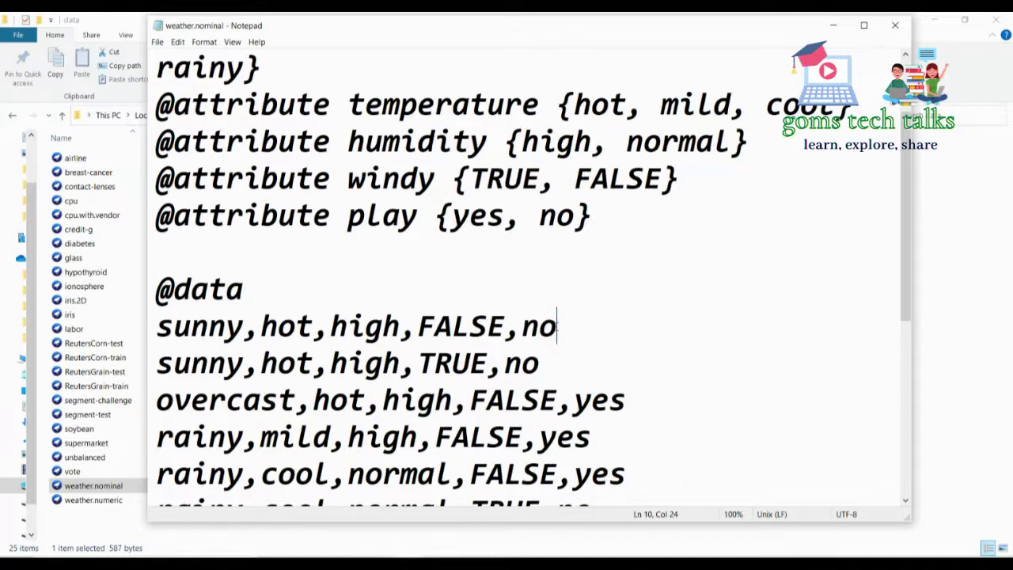
{"action": "key", "text": "shift+Home"}
{"action": "left_click", "coordinate": [537, 327]}
{"action": "left_click_drag", "start_coordinate": [520, 327], "coordinate": [575, 335]}
{"action": "left_click", "coordinate": [575, 335]}
{"action": "key", "text": "shift+Home"}
{"action": "left_click", "coordinate": [575, 334]}
Compare the class values of the second and third data rows with the first row's attribute values and class
{"action": "left_click_drag", "start_coordinate": [521, 364], "coordinate": [563, 364]}
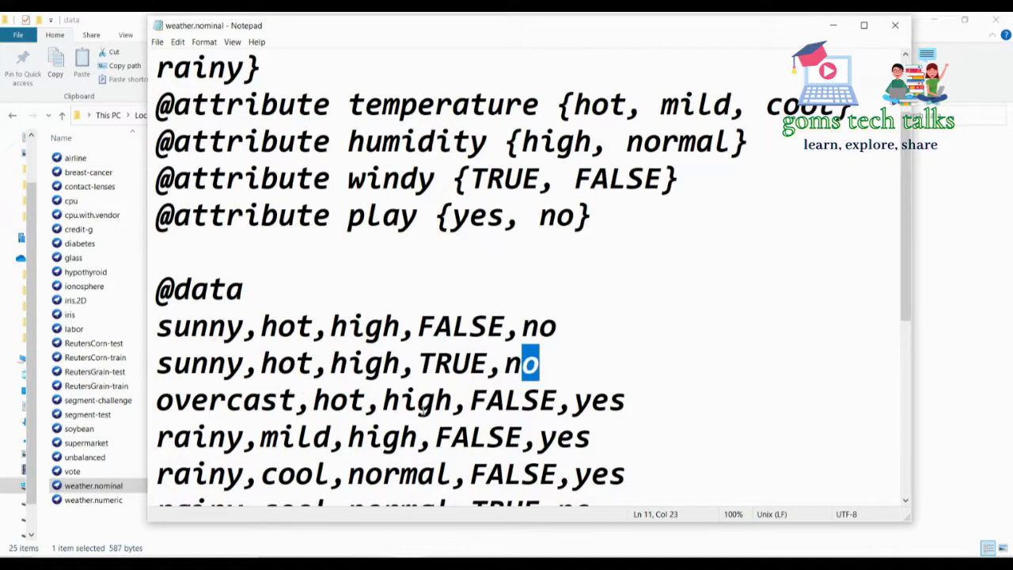
{"action": "left_click", "coordinate": [575, 402]}
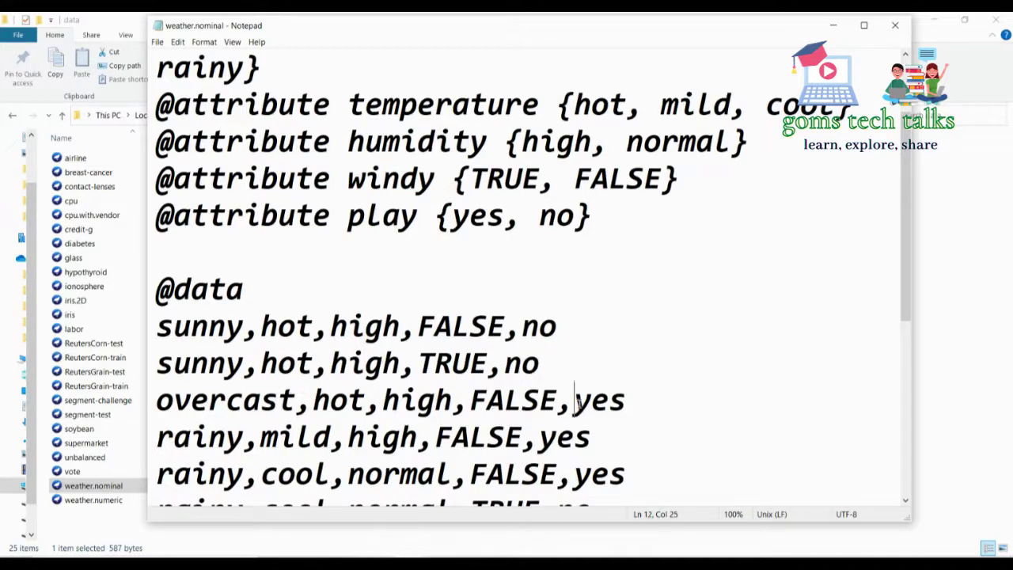
{"action": "left_click_drag", "start_coordinate": [574, 403], "coordinate": [626, 402]}
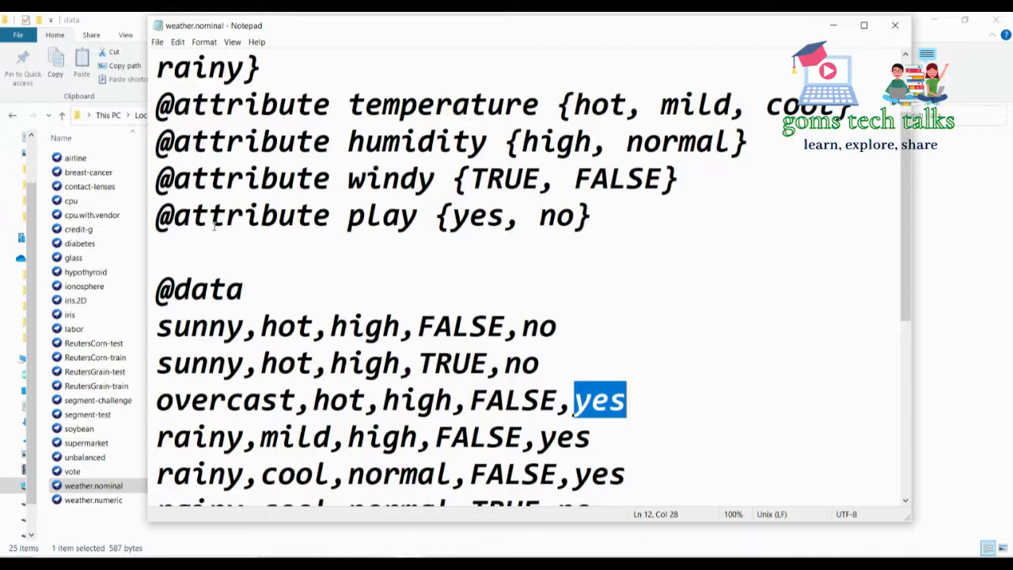
{"action": "left_click_drag", "start_coordinate": [519, 327], "coordinate": [546, 331]}
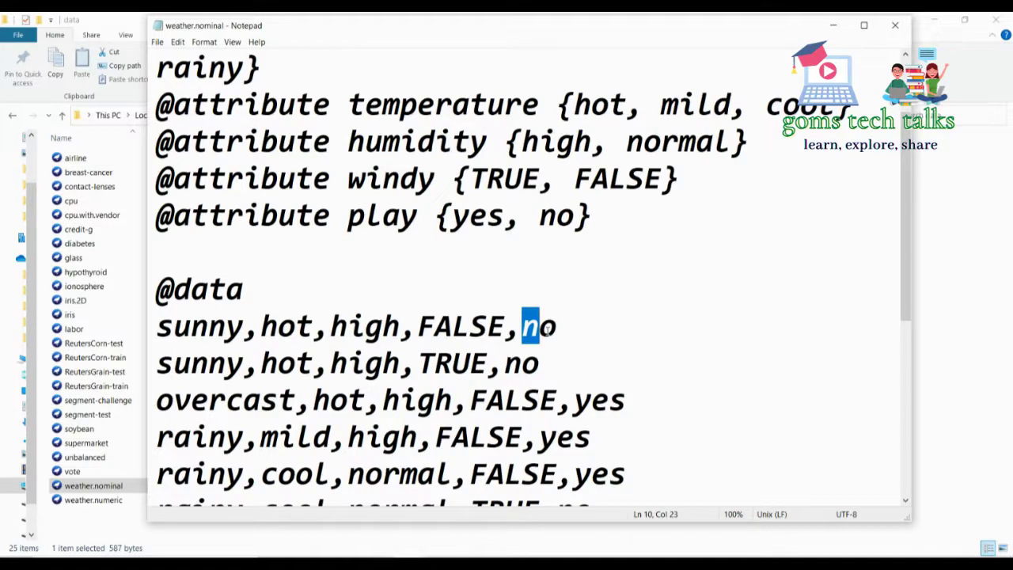
{"action": "left_click", "coordinate": [545, 331]}
{"action": "left_click_drag", "start_coordinate": [505, 327], "coordinate": [161, 327]}
{"action": "left_click_drag", "start_coordinate": [528, 329], "coordinate": [558, 327]}
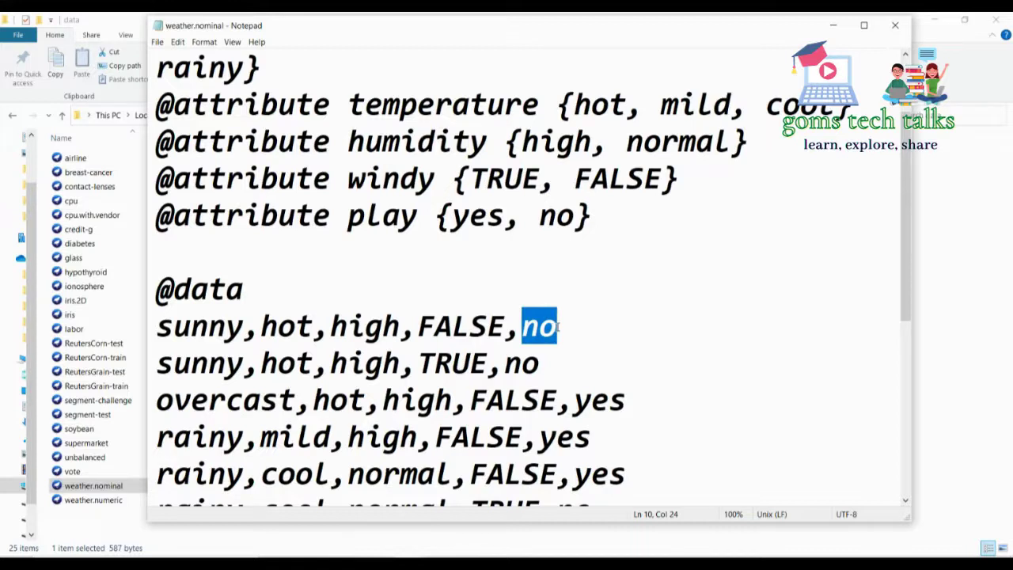
{"action": "left_click", "coordinate": [558, 327]}
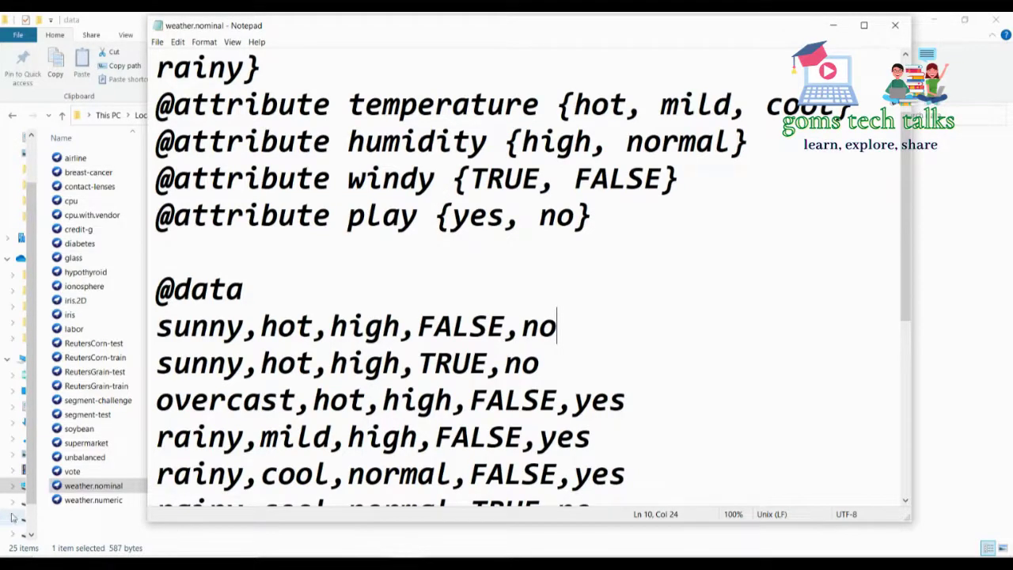
Open the vote dataset file from the data folder in Notepad and maximize its window
{"action": "left_click", "coordinate": [71, 471]}
{"action": "right_click", "coordinate": [71, 472]}
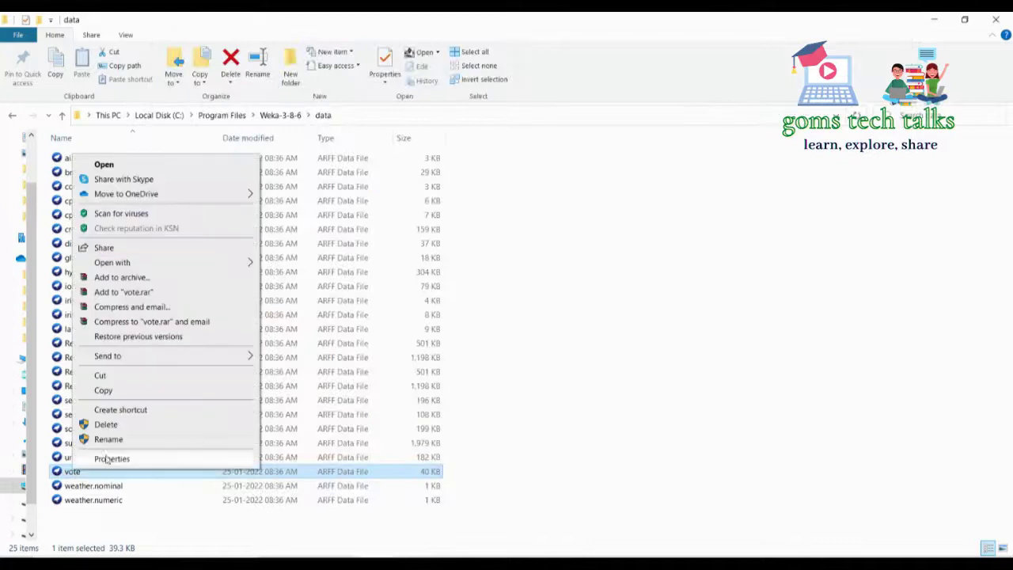
{"action": "mouse_move", "coordinate": [176, 264]}
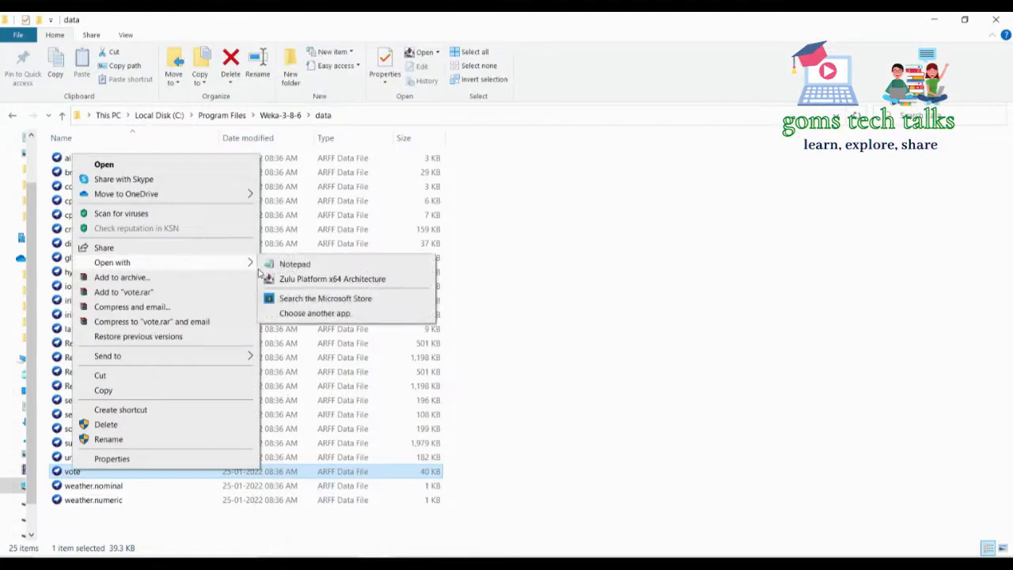
{"action": "left_click", "coordinate": [269, 263]}
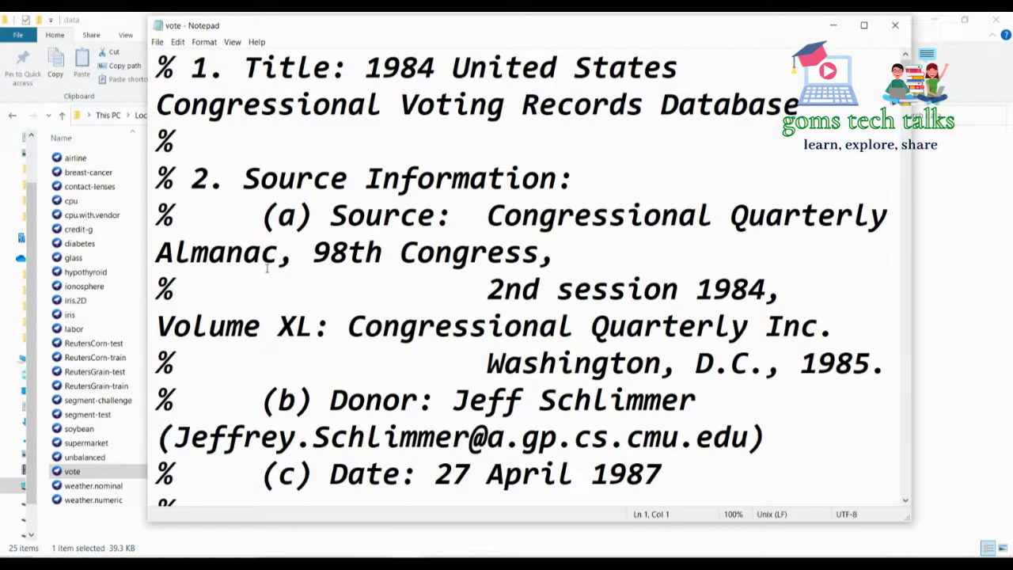
{"action": "left_click", "coordinate": [865, 26]}
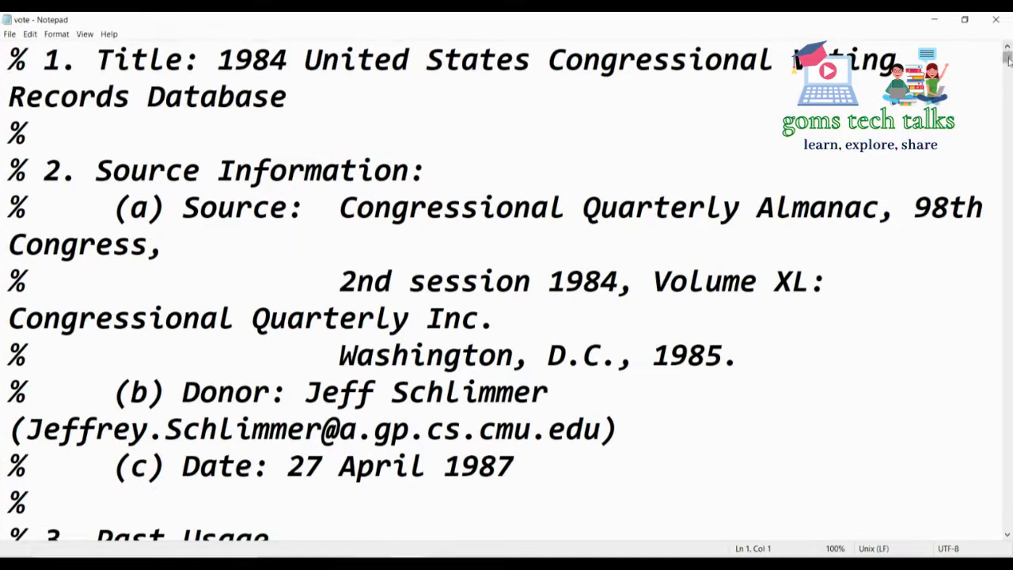
{"action": "left_click", "coordinate": [651, 191]}
{"action": "key", "text": "Down"}
{"action": "key", "text": "Down"}
{"action": "key", "text": "Down"}
{"action": "key", "text": "Down"}
{"action": "key", "text": "Down"}
{"action": "key", "text": "Down"}
{"action": "key", "text": "Down"}
{"action": "key", "text": "Down"}
{"action": "key", "text": "Down"}
{"action": "key", "text": "Down"}
{"action": "key", "text": "Down"}
{"action": "key", "text": "Down"}
{"action": "key", "text": "Down"}
{"action": "key", "text": "Down"}
{"action": "key", "text": "Down"}
{"action": "key", "text": "Down"}
{"action": "key", "text": "Down"}
{"action": "key", "text": "Down"}
{"action": "key", "text": "Down"}
{"action": "key", "text": "Down"}
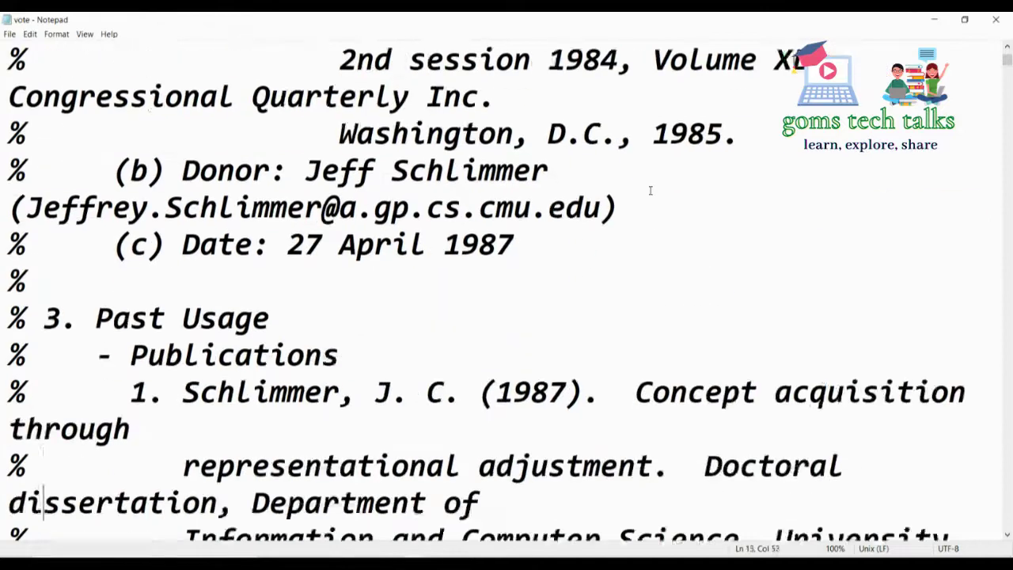
{"action": "key", "text": "Down"}
{"action": "key", "text": "Down"}
{"action": "key", "text": "Down"}
{"action": "key", "text": "Down"}
{"action": "key", "text": "Down"}
{"action": "key", "text": "Down"}
{"action": "key", "text": "Down"}
{"action": "key", "text": "Down"}
{"action": "key", "text": "Down"}
{"action": "key", "text": "Down"}
{"action": "key", "text": "Down"}
{"action": "key", "text": "Down"}
{"action": "key", "text": "Down"}
{"action": "key", "text": "Down"}
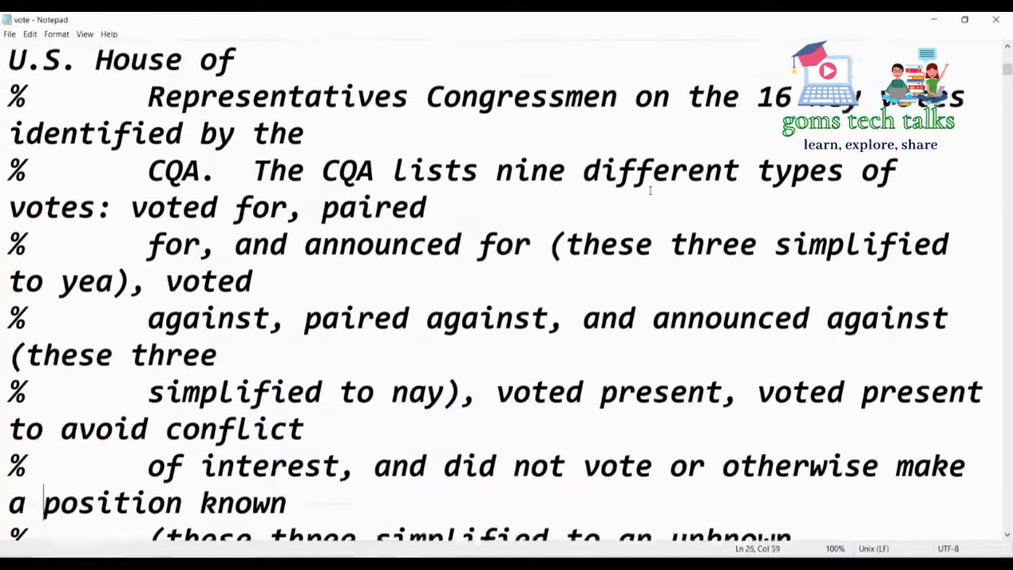
{"action": "key", "text": "Down"}
{"action": "key", "text": "Down"}
{"action": "key", "text": "Down"}
{"action": "key", "text": "Down"}
{"action": "key", "text": "Down"}
{"action": "key", "text": "Down"}
{"action": "key", "text": "Down"}
{"action": "key", "text": "Down"}
{"action": "key", "text": "Down"}
{"action": "key", "text": "Down"}
{"action": "key", "text": "Down"}
{"action": "key", "text": "Down"}
{"action": "key", "text": "Down"}
{"action": "key", "text": "Down"}
{"action": "key", "text": "Down"}
{"action": "key", "text": "Down"}
{"action": "key", "text": "Down"}
{"action": "key", "text": "Down"}
{"action": "key", "text": "Down"}
{"action": "key", "text": "Down"}
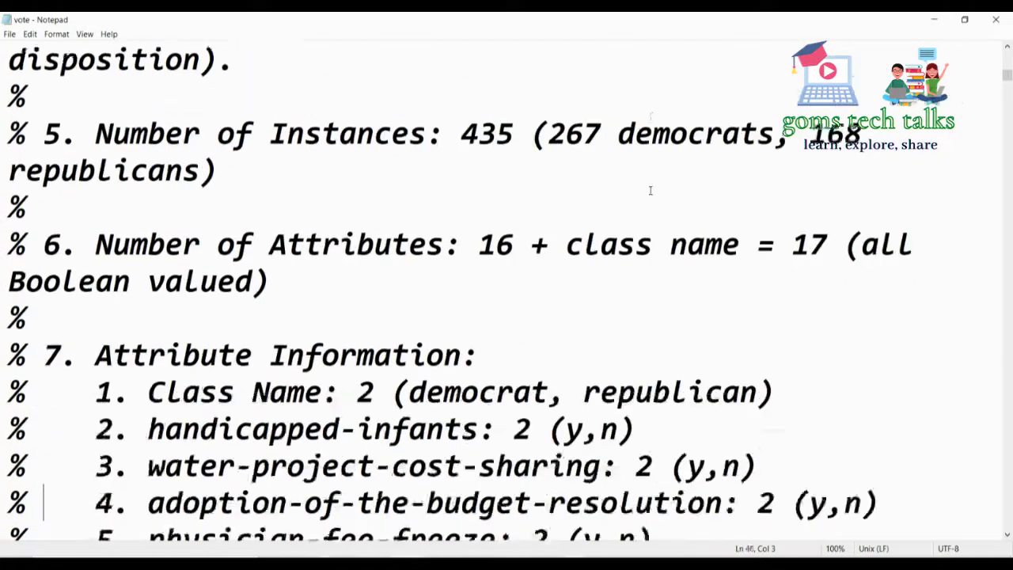
{"action": "key", "text": "Down"}
{"action": "key", "text": "Down"}
{"action": "key", "text": "Down"}
{"action": "key", "text": "Down"}
{"action": "key", "text": "Down"}
{"action": "key", "text": "Down"}
{"action": "key", "text": "Down"}
{"action": "key", "text": "Down"}
{"action": "key", "text": "Down"}
{"action": "key", "text": "Down"}
{"action": "key", "text": "Down"}
{"action": "key", "text": "Down"}
{"action": "key", "text": "Down"}
{"action": "key", "text": "Down"}
{"action": "key", "text": "Down"}
{"action": "key", "text": "Down"}
{"action": "key", "text": "Down"}
{"action": "key", "text": "Down"}
{"action": "key", "text": "Down"}
{"action": "key", "text": "Down"}
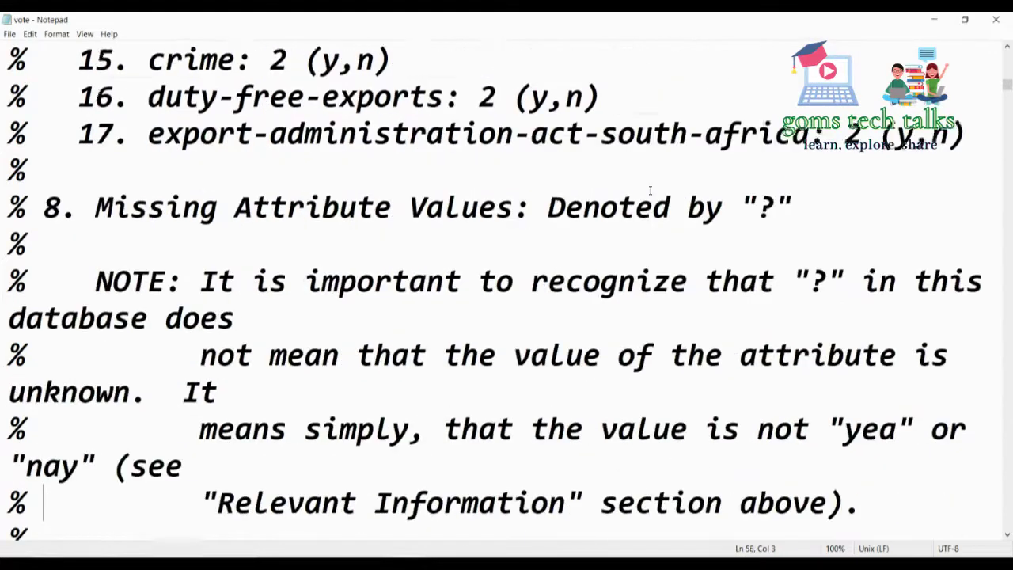
{"action": "key", "text": "Down"}
{"action": "key", "text": "Down"}
{"action": "key", "text": "Down"}
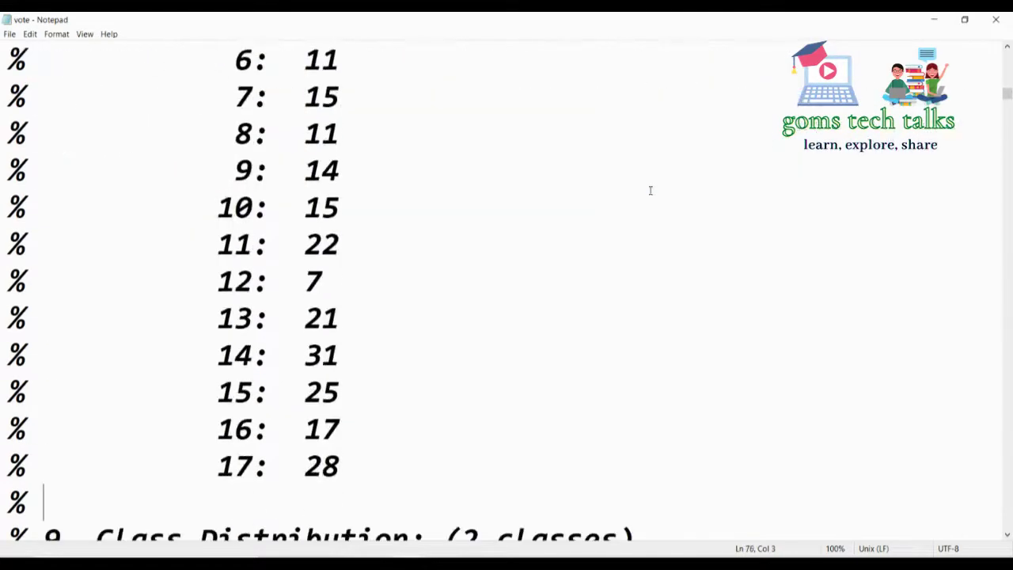
{"action": "key", "text": "Down"}
{"action": "key", "text": "Down"}
{"action": "key", "text": "Down"}
{"action": "key", "text": "Down"}
{"action": "key", "text": "Down"}
{"action": "key", "text": "Down"}
{"action": "key", "text": "Down"}
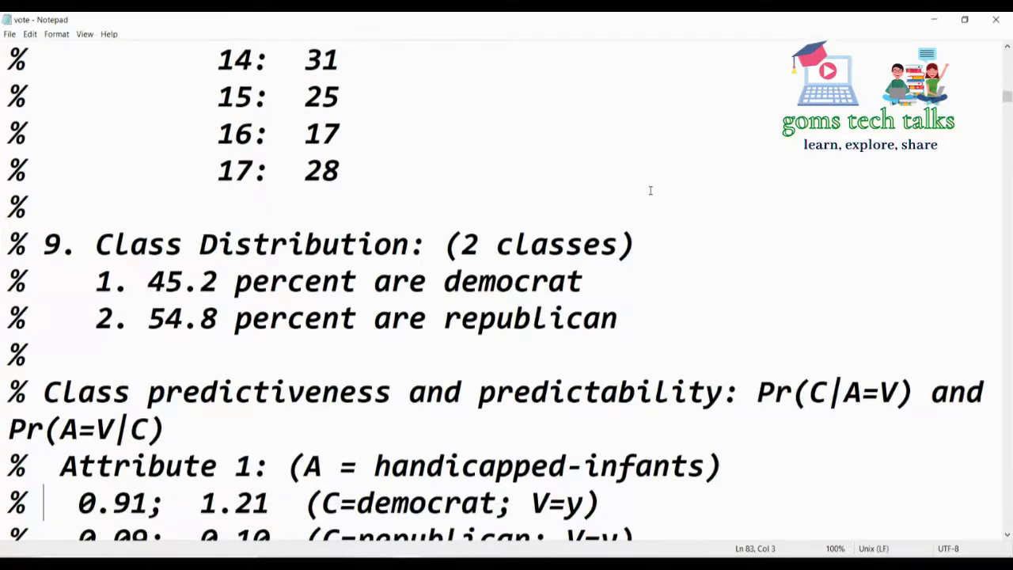
{"action": "key", "text": "Down"}
{"action": "key", "text": "Down"}
{"action": "key", "text": "Down"}
{"action": "key", "text": "Down"}
{"action": "key", "text": "Down"}
{"action": "key", "text": "Down"}
{"action": "key", "text": "Down"}
{"action": "key", "text": "Down"}
{"action": "key", "text": "Down"}
{"action": "key", "text": "Down"}
{"action": "key", "text": "Down"}
{"action": "key", "text": "Down"}
{"action": "key", "text": "Down"}
{"action": "key", "text": "Down"}
{"action": "key", "text": "Down"}
{"action": "key", "text": "Down"}
{"action": "key", "text": "Down"}
{"action": "key", "text": "Down"}
{"action": "key", "text": "Down"}
{"action": "key", "text": "Down"}
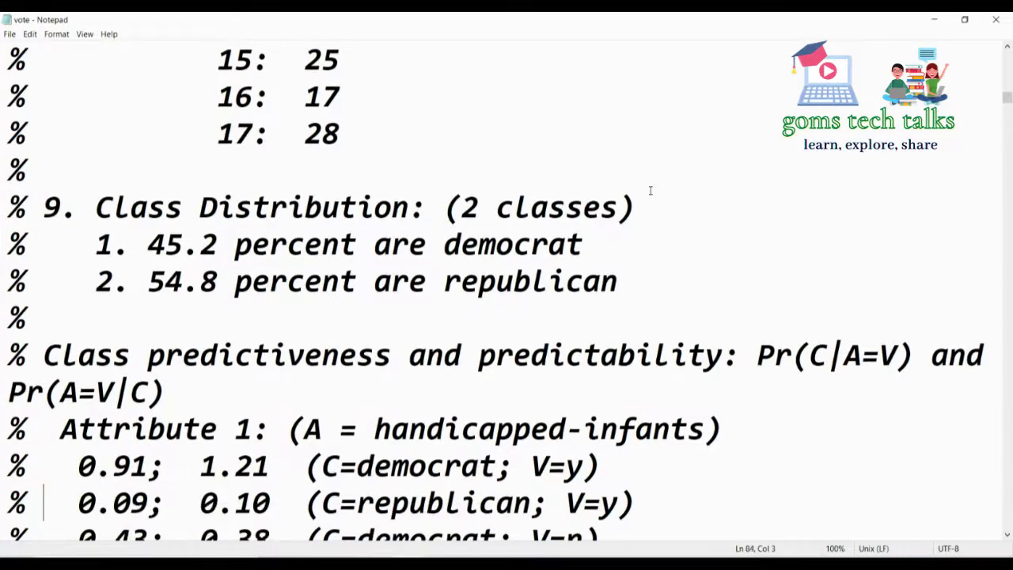
{"action": "key", "text": "Down"}
{"action": "key", "text": "Down"}
{"action": "key", "text": "Down"}
{"action": "key", "text": "Down"}
{"action": "key", "text": "Down"}
{"action": "key", "text": "Down"}
{"action": "key", "text": "Down"}
{"action": "key", "text": "Down"}
{"action": "key", "text": "Down"}
{"action": "key", "text": "Down"}
{"action": "key", "text": "Down"}
{"action": "key", "text": "Down"}
{"action": "key", "text": "Down"}
{"action": "key", "text": "Down"}
{"action": "key", "text": "Down"}
{"action": "key", "text": "Down"}
{"action": "key", "text": "Down"}
{"action": "key", "text": "Down"}
{"action": "key", "text": "Down"}
{"action": "key", "text": "Down"}
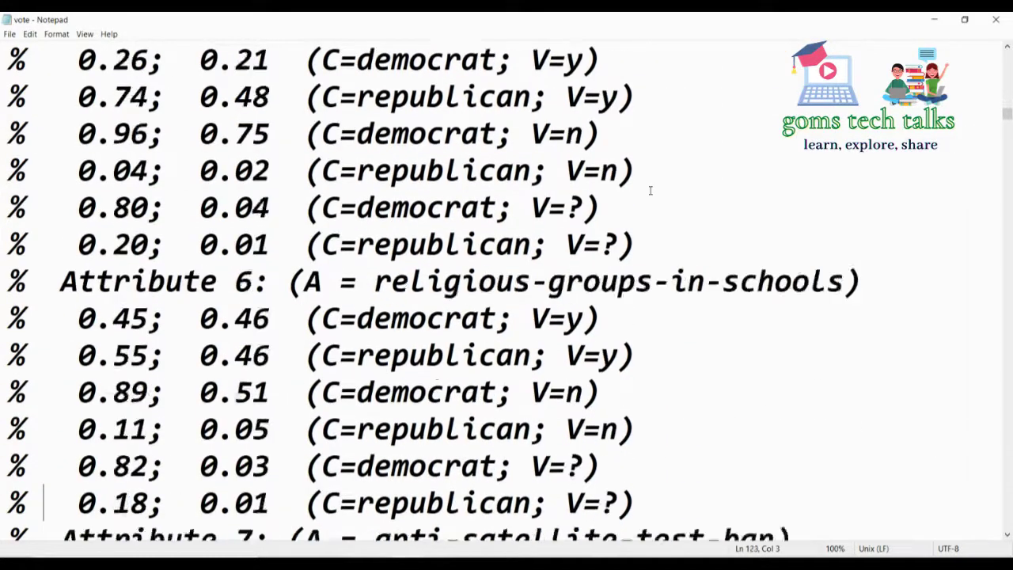
{"action": "key", "text": "Down"}
{"action": "key", "text": "Down"}
{"action": "key", "text": "Down"}
{"action": "key", "text": "Down"}
{"action": "key", "text": "Down"}
{"action": "key", "text": "Down"}
{"action": "key", "text": "Down"}
{"action": "key", "text": "Down"}
{"action": "key", "text": "Down"}
{"action": "key", "text": "Down"}
{"action": "key", "text": "Down"}
{"action": "key", "text": "Down"}
{"action": "key", "text": "Down"}
{"action": "key", "text": "Down"}
{"action": "key", "text": "Down"}
{"action": "key", "text": "Down"}
{"action": "key", "text": "Down"}
{"action": "key", "text": "Down"}
{"action": "key", "text": "Down"}
{"action": "key", "text": "Down"}
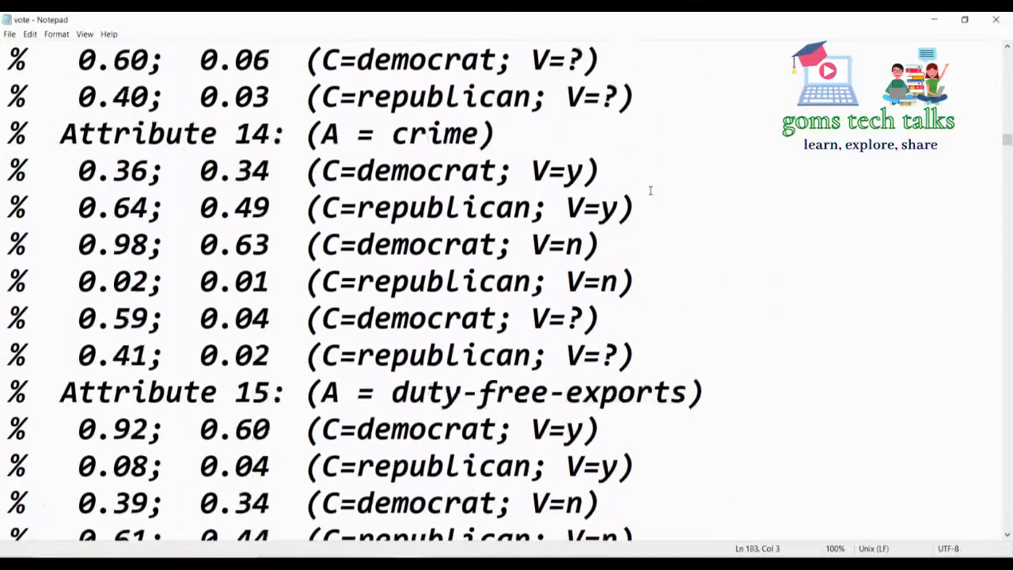
{"action": "key", "text": "Down"}
{"action": "key", "text": "Down"}
{"action": "key", "text": "Down"}
{"action": "key", "text": "Down"}
{"action": "key", "text": "Down"}
{"action": "key", "text": "Down"}
{"action": "key", "text": "Down"}
{"action": "key", "text": "Down"}
{"action": "key", "text": "Down"}
{"action": "key", "text": "Down"}
{"action": "key", "text": "Down"}
{"action": "key", "text": "Down"}
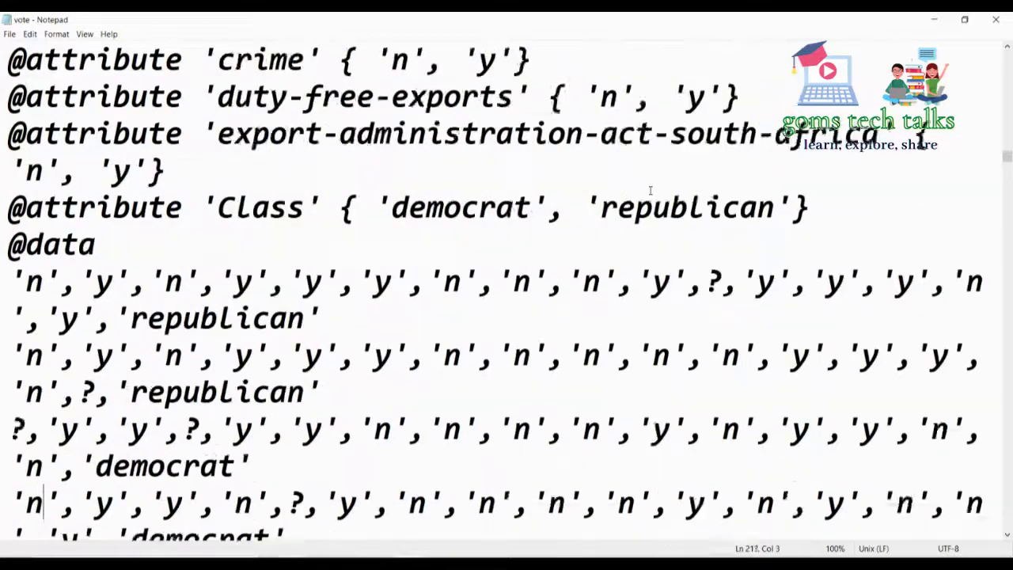
{"action": "key", "text": "Up"}
{"action": "key", "text": "Up"}
{"action": "key", "text": "Up"}
{"action": "key", "text": "Up"}
{"action": "key", "text": "Up"}
{"action": "key", "text": "Up"}
{"action": "key", "text": "Up"}
{"action": "key", "text": "Up"}
{"action": "key", "text": "Up"}
{"action": "key", "text": "Up"}
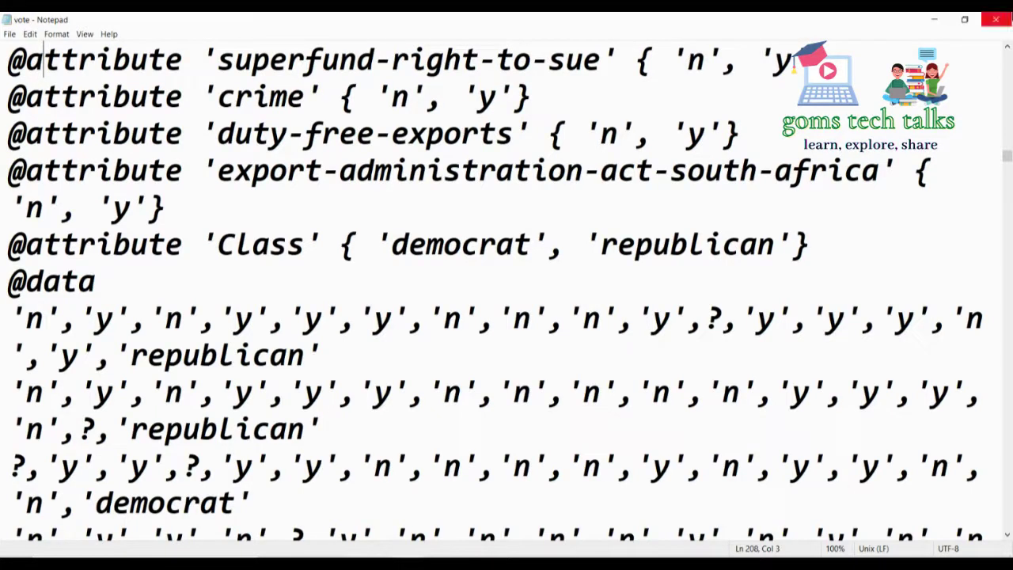
{"action": "left_click", "coordinate": [996, 20]}
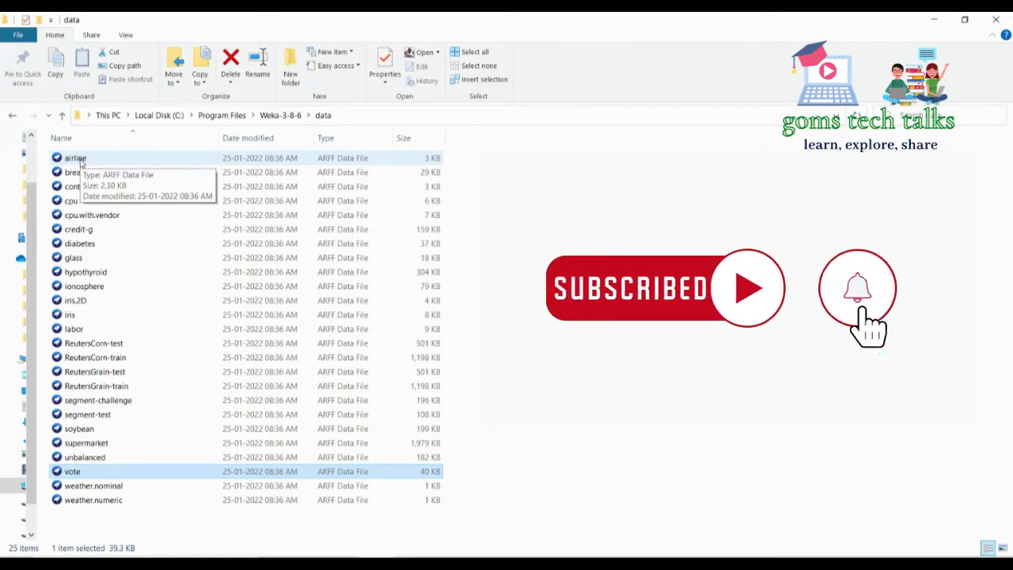
Open the segment-challenge dataset file from the data folder in Notepad
{"action": "left_click", "coordinate": [79, 402]}
{"action": "right_click", "coordinate": [79, 404]}
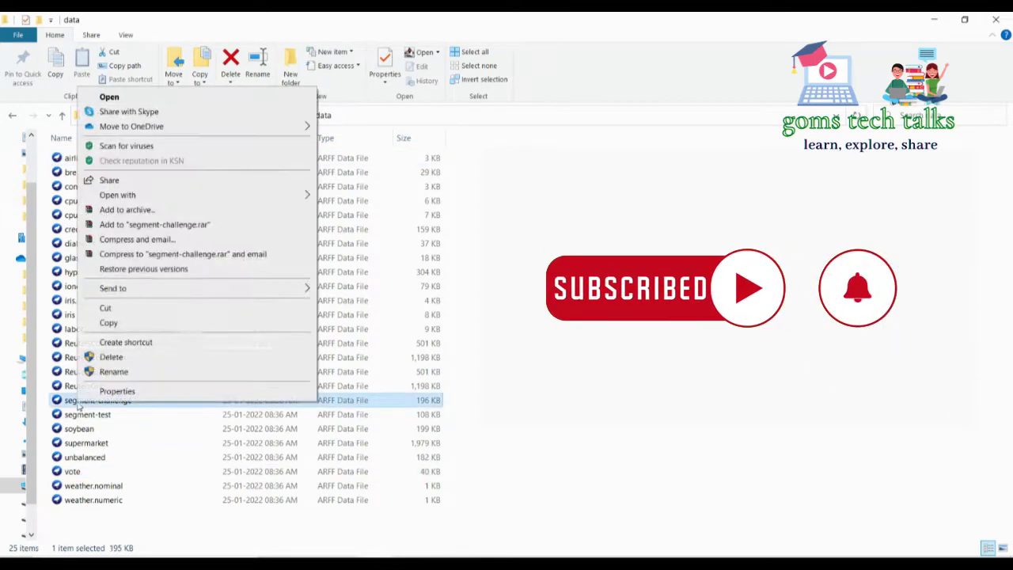
{"action": "mouse_move", "coordinate": [278, 198]}
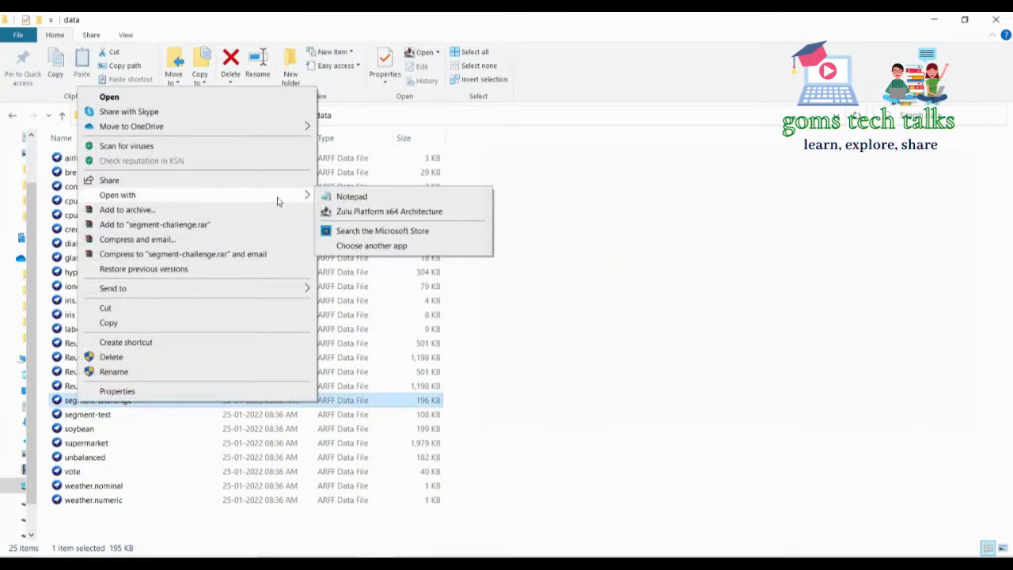
{"action": "left_click", "coordinate": [337, 200]}
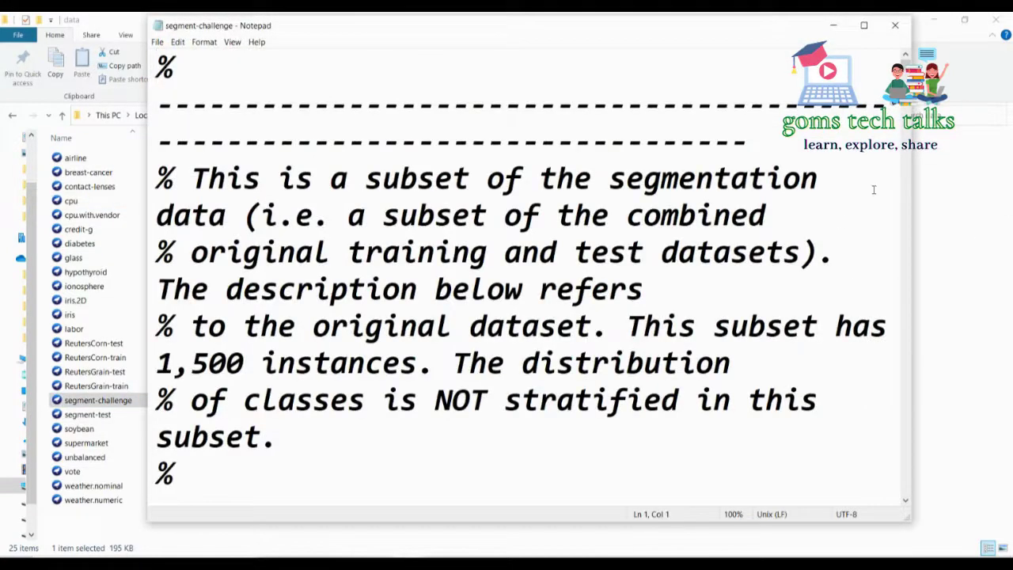
{"action": "scroll", "coordinate": [522, 277], "scroll_direction": "down", "scroll_amount": 20}
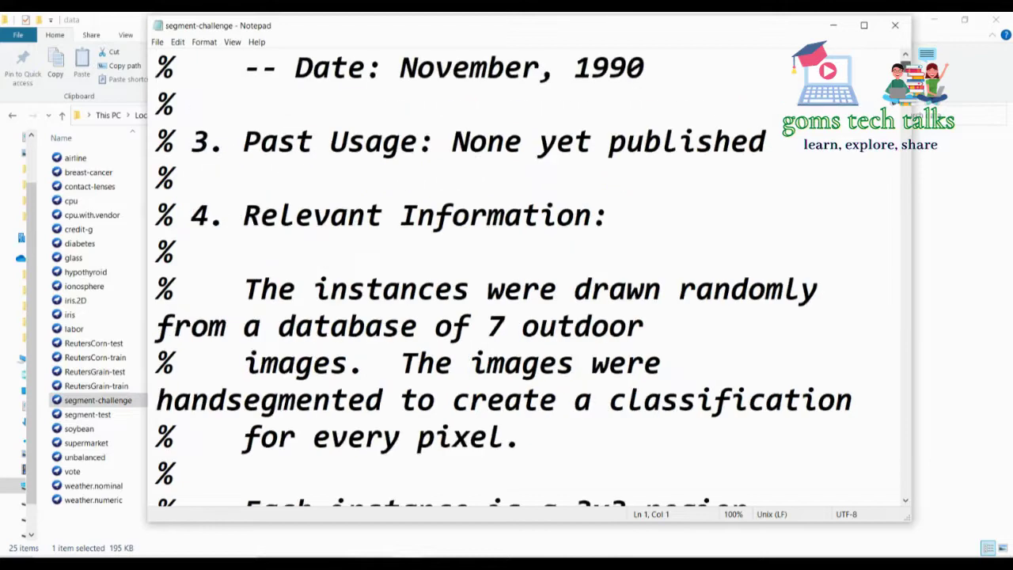
{"action": "scroll", "coordinate": [523, 277], "scroll_direction": "up", "scroll_amount": 15}
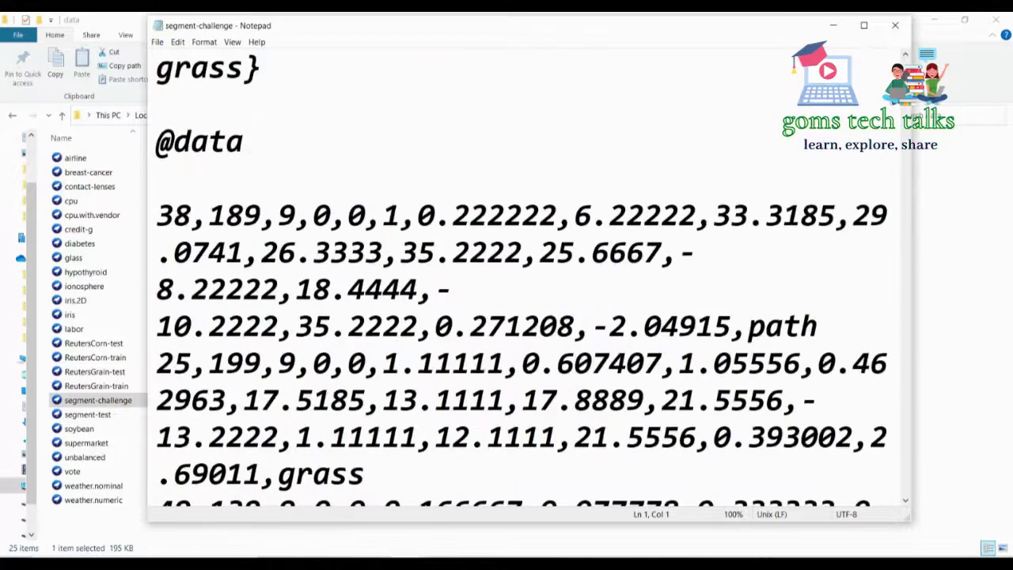
{"action": "scroll", "coordinate": [522, 277], "scroll_direction": "down", "scroll_amount": 4}
{"action": "left_click", "coordinate": [558, 119]}
{"action": "key", "text": "Up"}
{"action": "key", "text": "Up"}
{"action": "key", "text": "Up"}
{"action": "key", "text": "Up"}
{"action": "key", "text": "Up"}
{"action": "key", "text": "Up"}
{"action": "key", "text": "Up"}
{"action": "key", "text": "Up"}
{"action": "key", "text": "Up"}
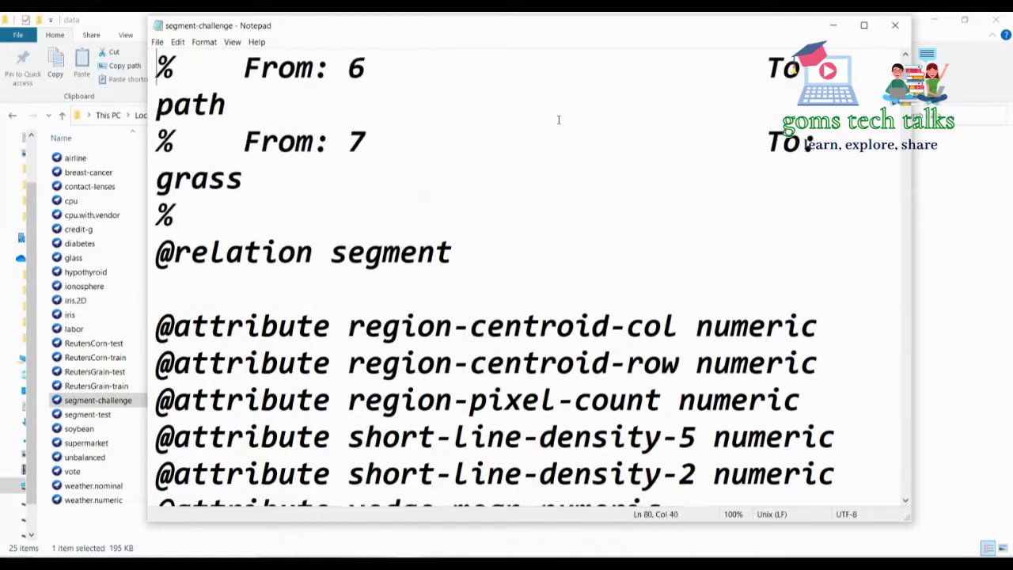
Examine the segment-challenge attribute declarations down to the class attribute, highlight its values, and close the file
{"action": "key", "text": "Down"}
{"action": "key", "text": "Down"}
{"action": "key", "text": "Down"}
{"action": "key", "text": "Down"}
{"action": "key", "text": "Down"}
{"action": "key", "text": "Down"}
{"action": "key", "text": "Down"}
{"action": "key", "text": "Down"}
{"action": "key", "text": "Down"}
{"action": "key", "text": "Down"}
{"action": "key", "text": "Down"}
{"action": "key", "text": "Down"}
{"action": "key", "text": "Down"}
{"action": "key", "text": "Down"}
{"action": "key", "text": "Down"}
{"action": "key", "text": "Down"}
{"action": "key", "text": "Down"}
{"action": "key", "text": "Down"}
{"action": "key", "text": "Down"}
{"action": "key", "text": "Down"}
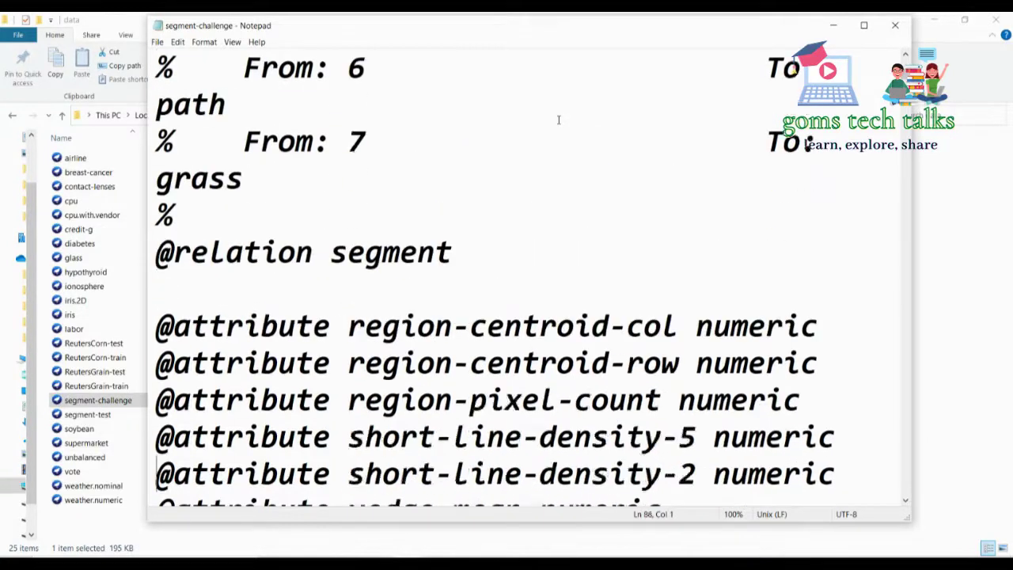
{"action": "key", "text": "Down"}
{"action": "key", "text": "Down"}
{"action": "key", "text": "Down"}
{"action": "key", "text": "Down"}
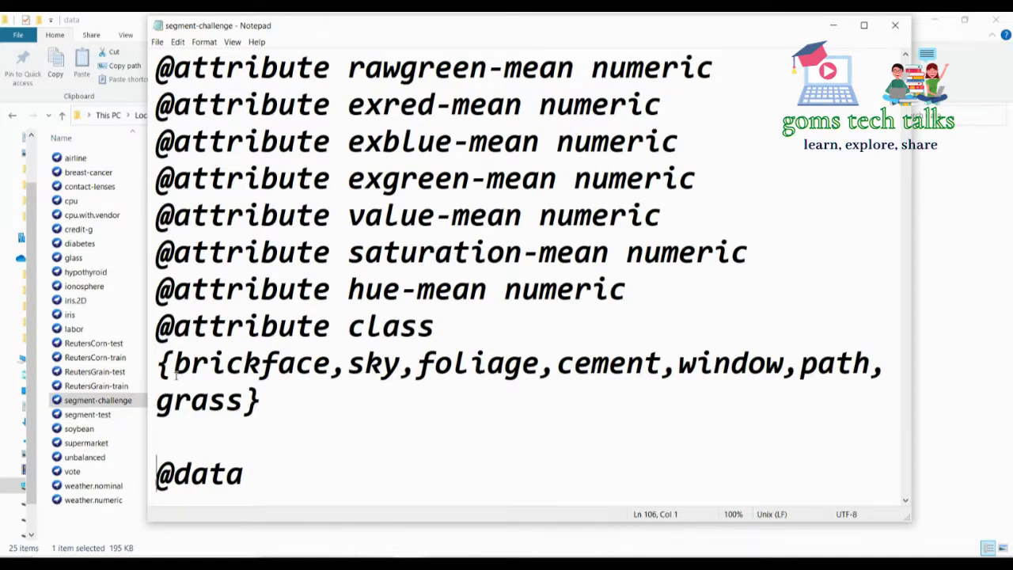
{"action": "left_click_drag", "start_coordinate": [174, 375], "coordinate": [307, 383]}
{"action": "left_click", "coordinate": [415, 364]}
{"action": "left_click", "coordinate": [894, 27]}
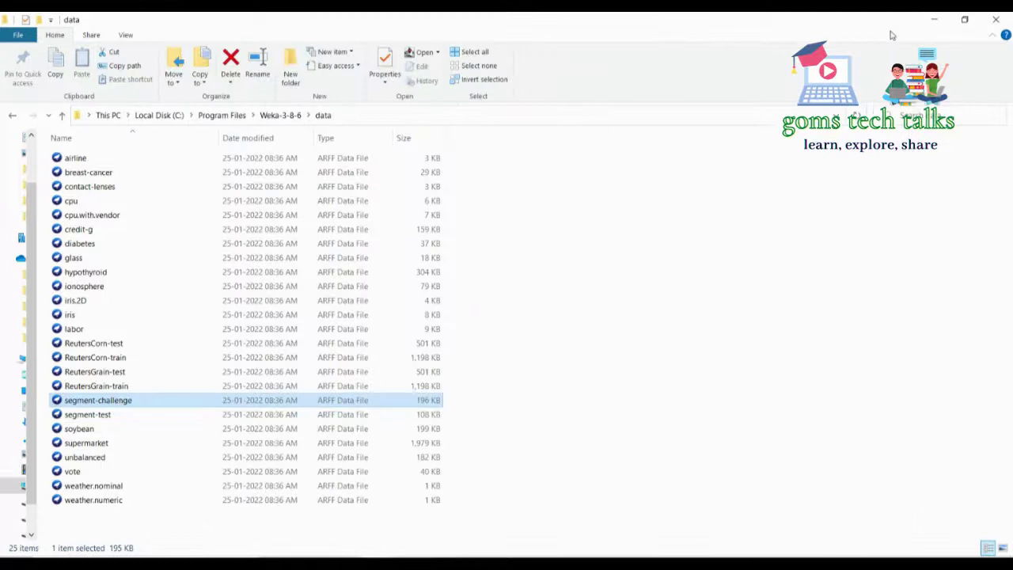
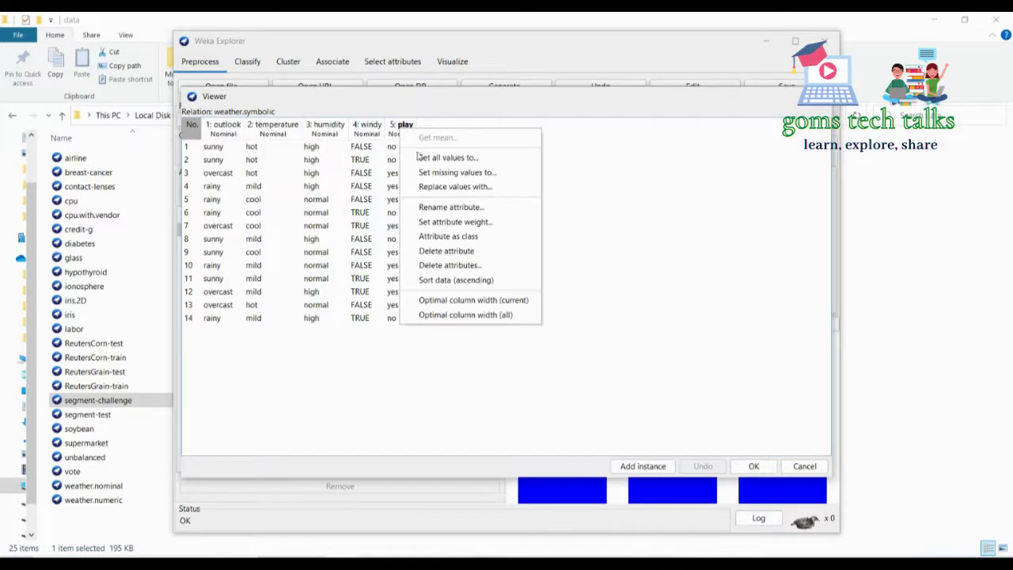
Set the play attribute as the class in the weather.symbolic Viewer and add three new instances
{"action": "left_click", "coordinate": [443, 238]}
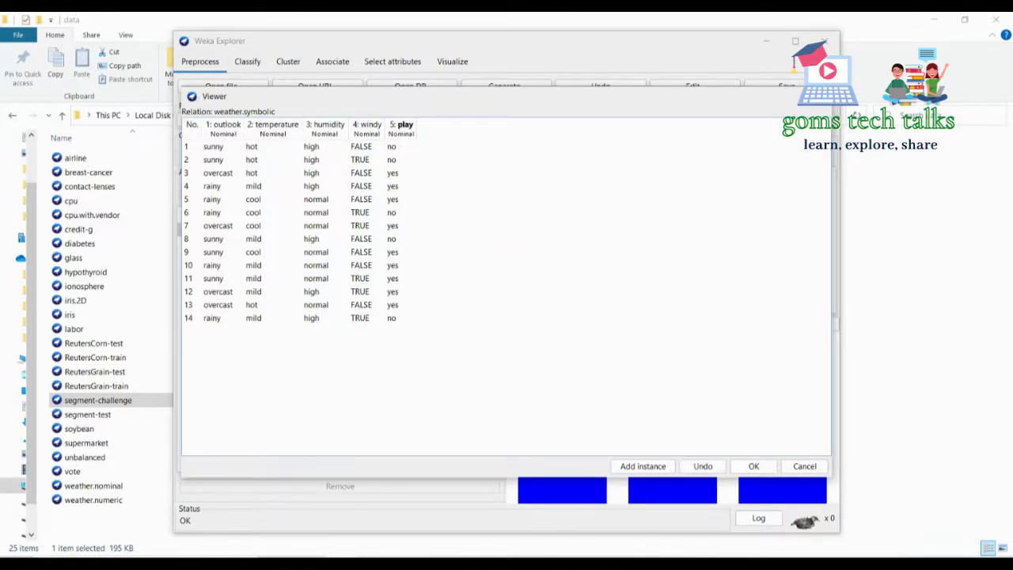
{"action": "left_click", "coordinate": [659, 471]}
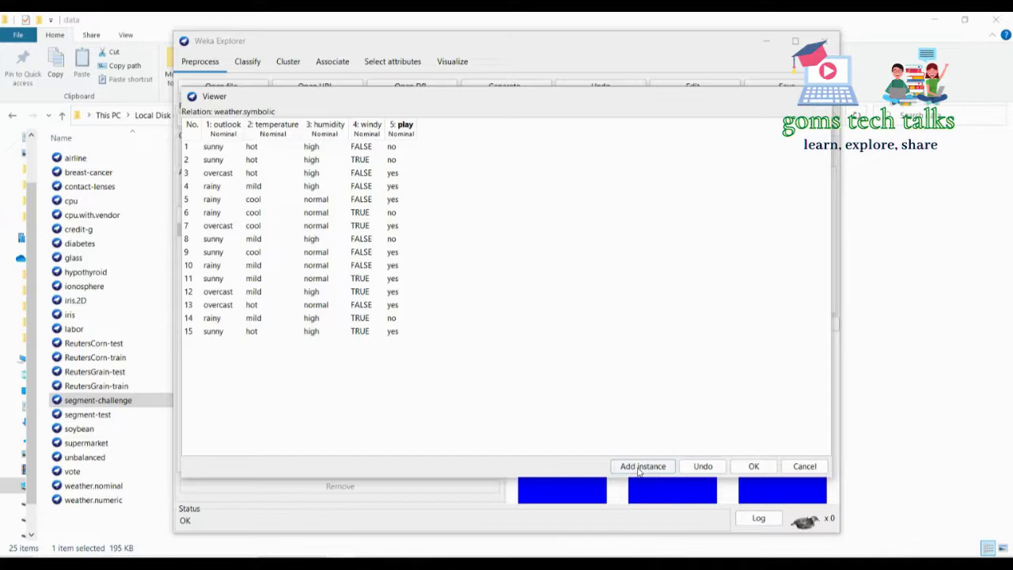
{"action": "left_click", "coordinate": [641, 468]}
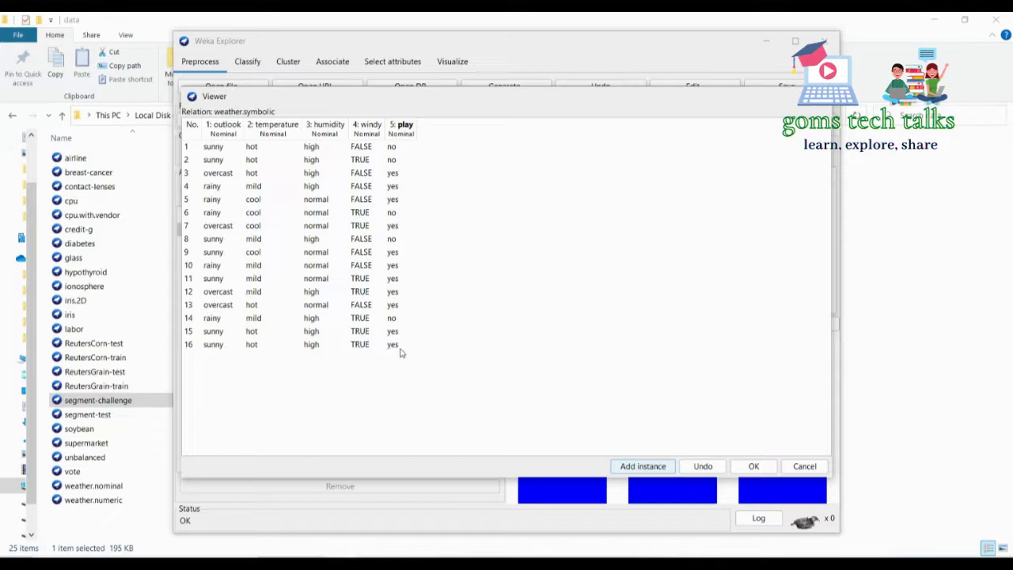
{"action": "left_click", "coordinate": [644, 470]}
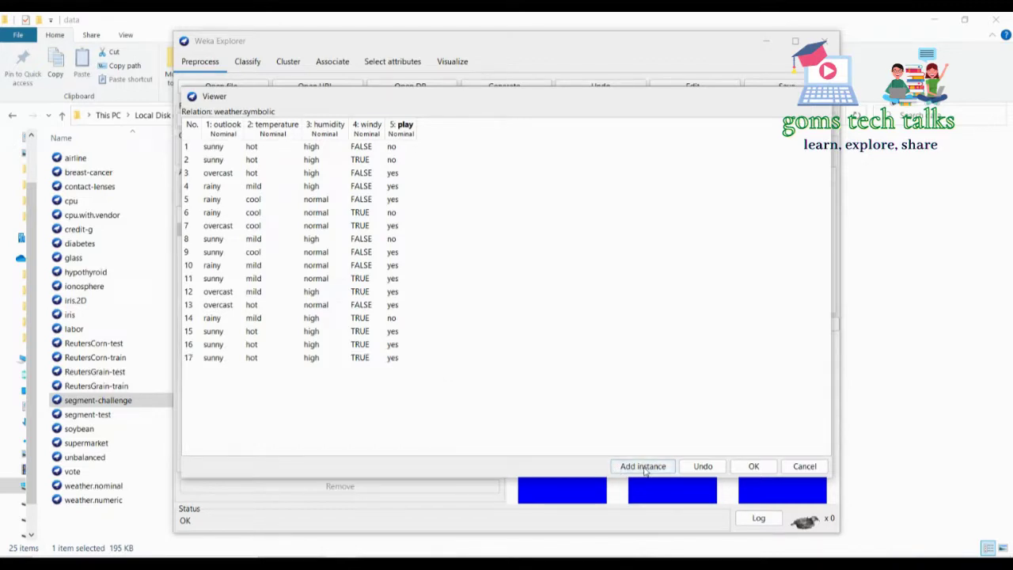
Delete the three added instances, rows 17, 16 and 15, from the dataset one by one
{"action": "left_click", "coordinate": [216, 358]}
{"action": "right_click", "coordinate": [216, 358]}
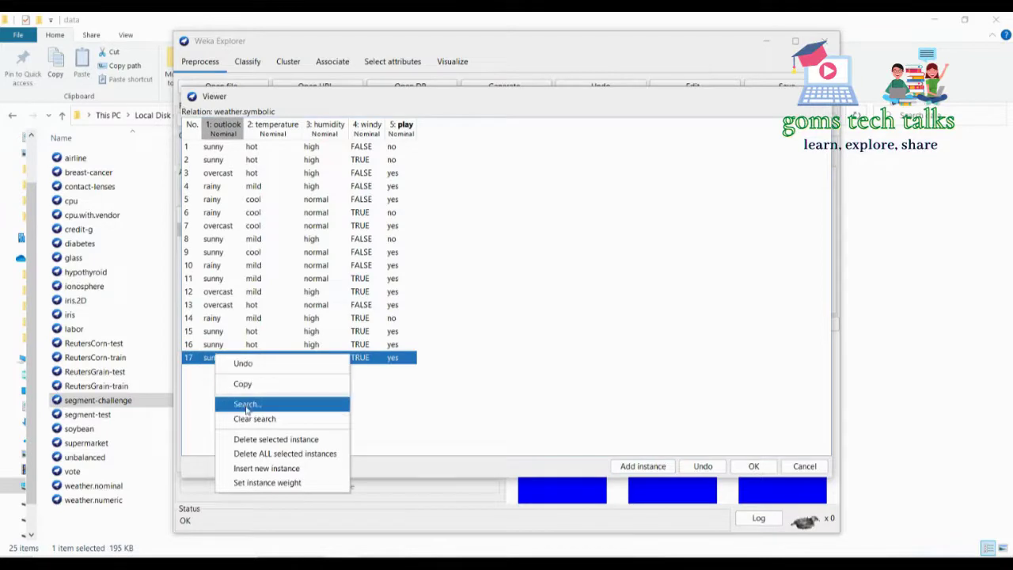
{"action": "left_click", "coordinate": [258, 440]}
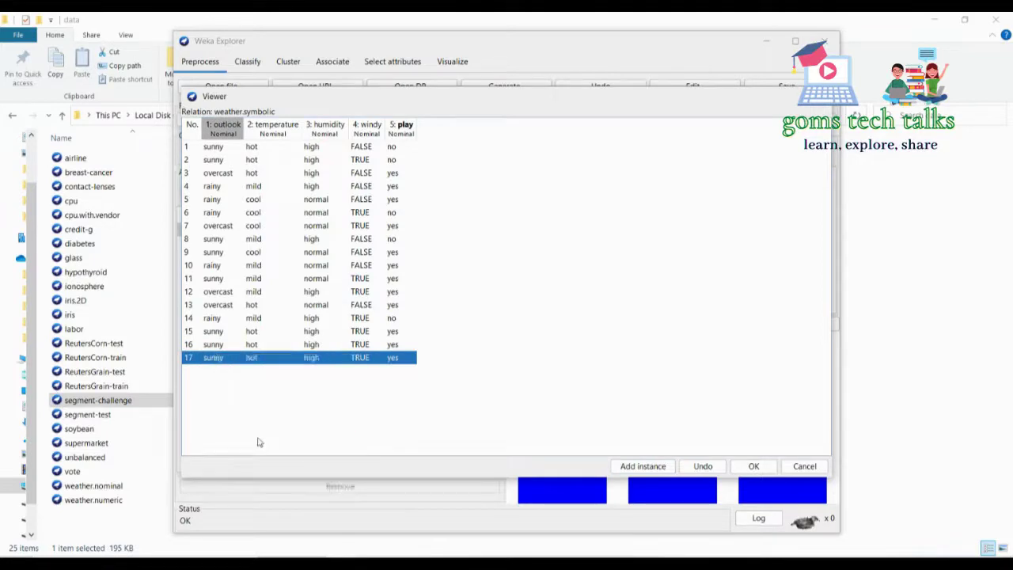
{"action": "right_click", "coordinate": [220, 348]}
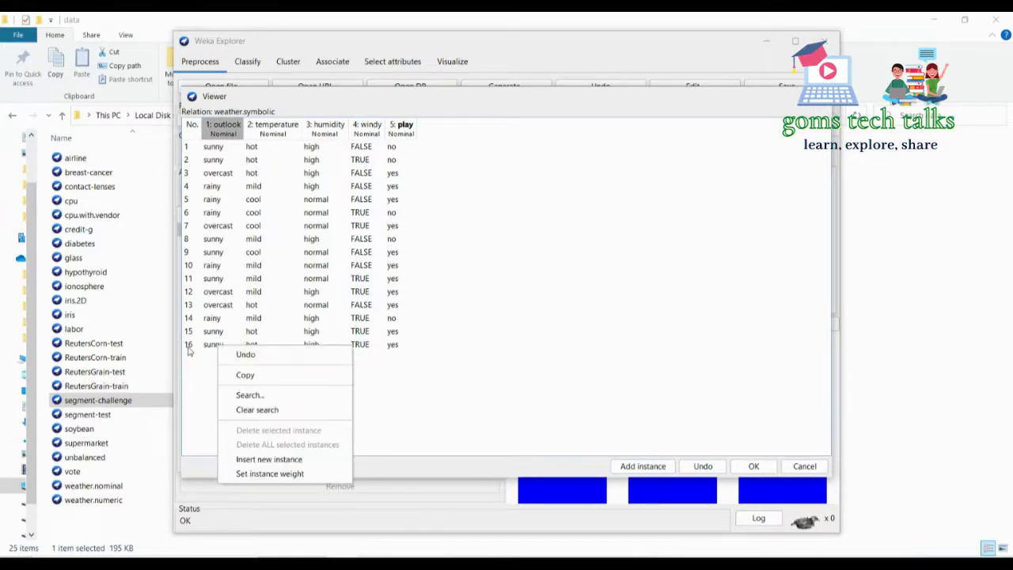
{"action": "left_click", "coordinate": [190, 347]}
{"action": "right_click", "coordinate": [190, 351]}
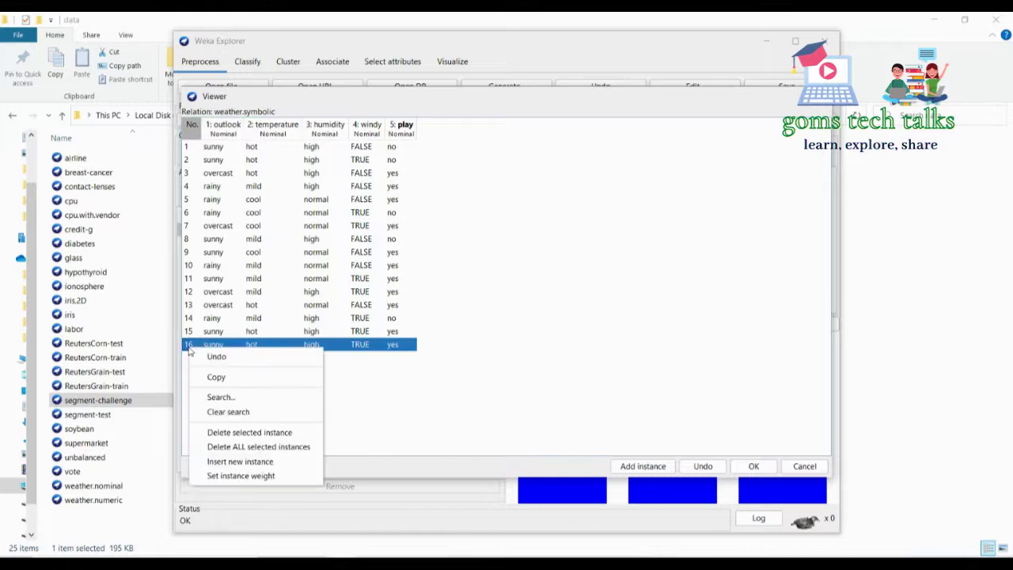
{"action": "left_click", "coordinate": [221, 432]}
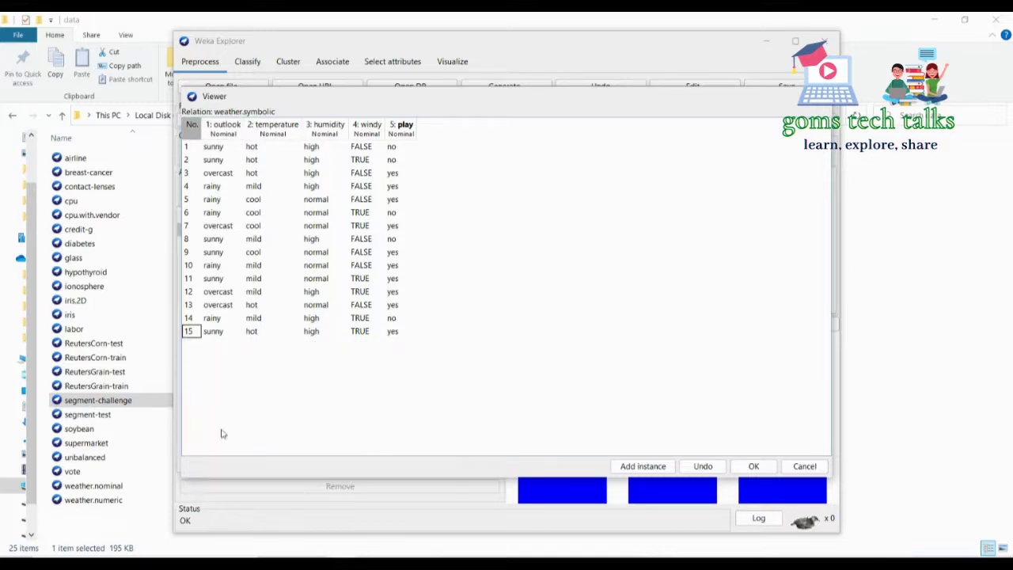
{"action": "right_click", "coordinate": [200, 335]}
{"action": "left_click", "coordinate": [218, 334]}
{"action": "right_click", "coordinate": [222, 334]}
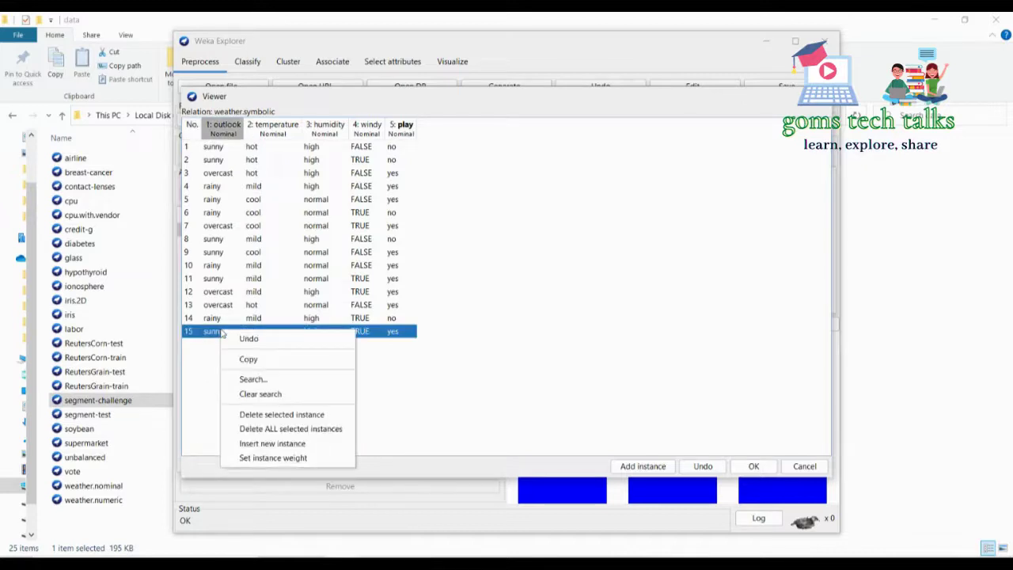
{"action": "left_click", "coordinate": [266, 417]}
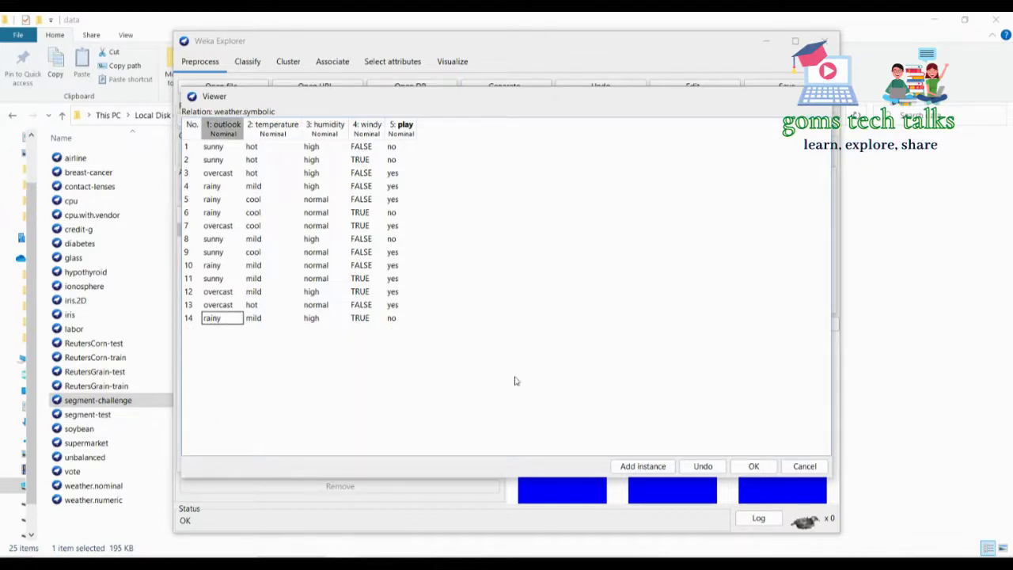
View the available actions for instance 10 without applying any, then accept the Viewer's edits
{"action": "left_click", "coordinate": [364, 265]}
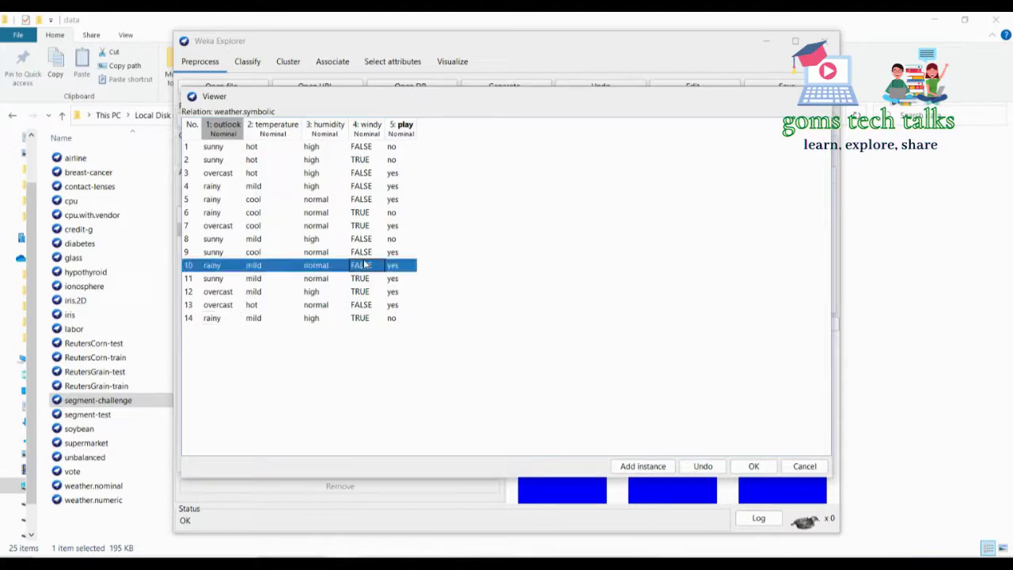
{"action": "right_click", "coordinate": [227, 267]}
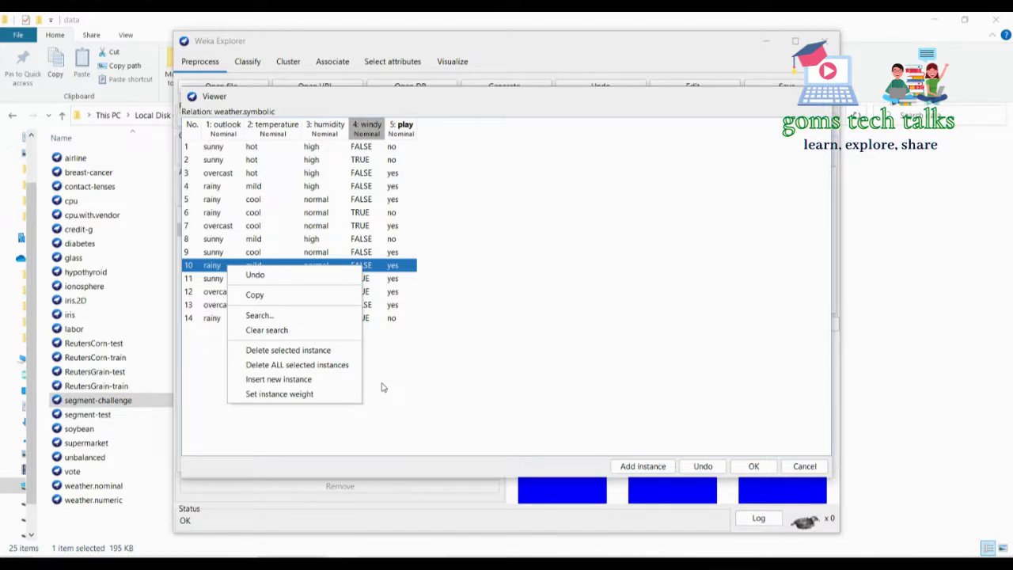
{"action": "left_click", "coordinate": [594, 371]}
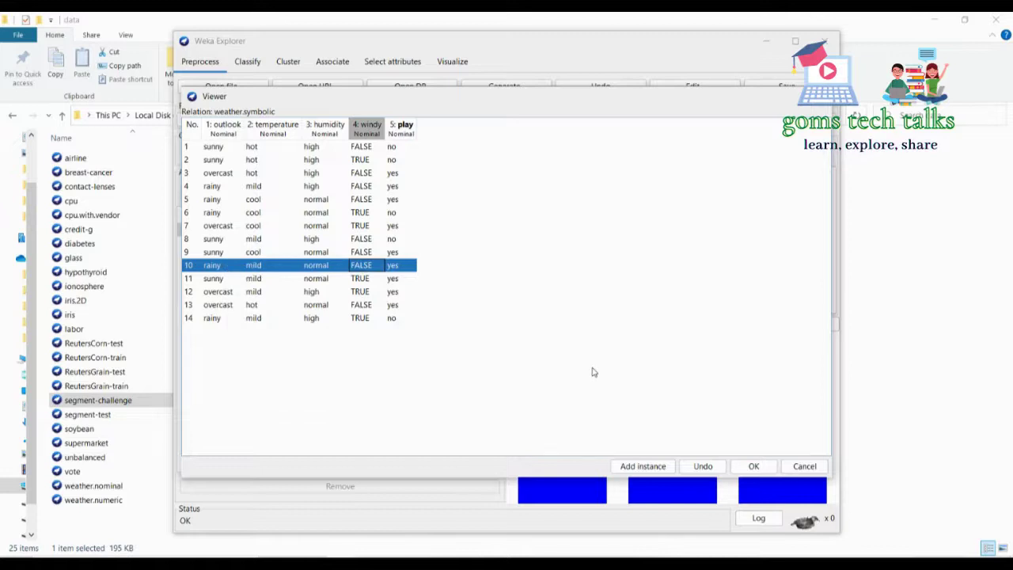
{"action": "left_click", "coordinate": [754, 466]}
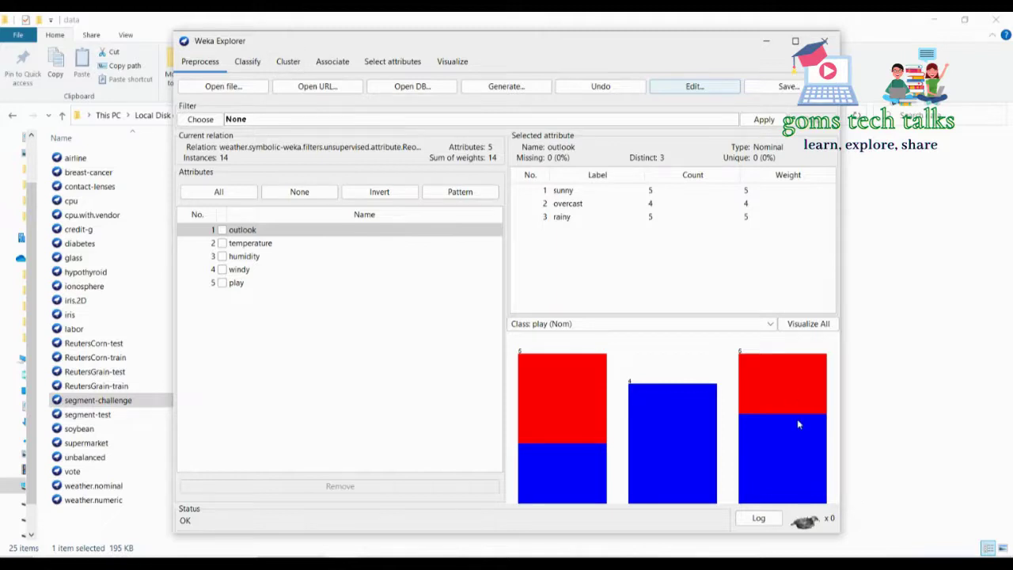
Browse the filters group, including its supervised and unsupervised categories, and close the filter list without choosing one
{"action": "mouse_move", "coordinate": [798, 426]}
{"action": "left_click", "coordinate": [202, 119]}
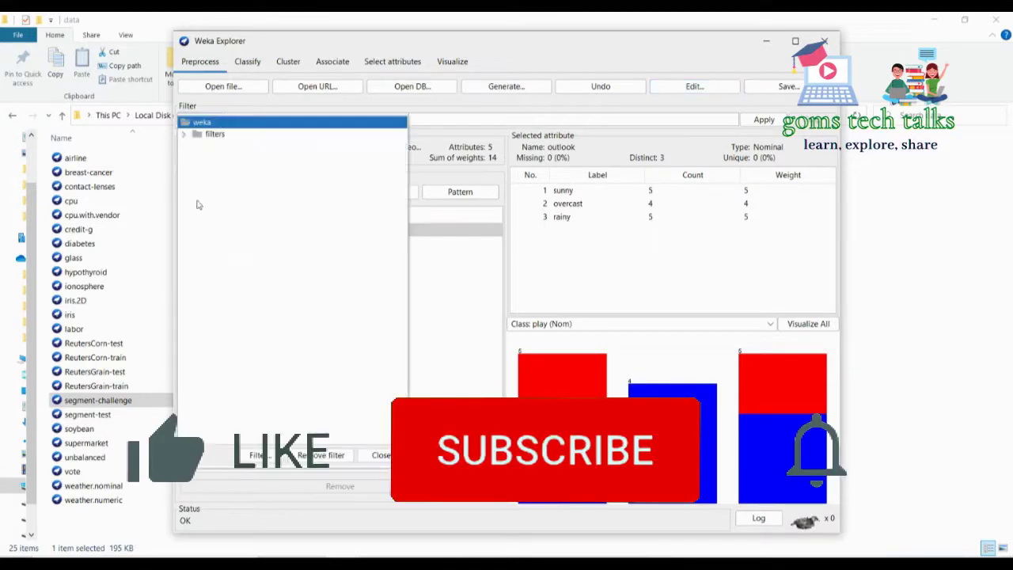
{"action": "left_click", "coordinate": [190, 136]}
{"action": "left_click", "coordinate": [184, 133]}
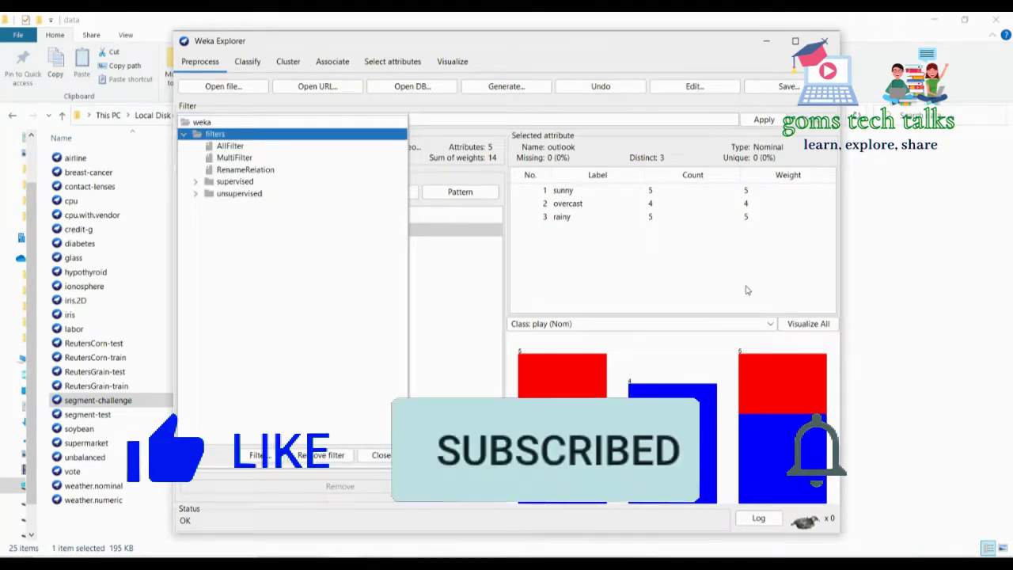
{"action": "left_click", "coordinate": [474, 322]}
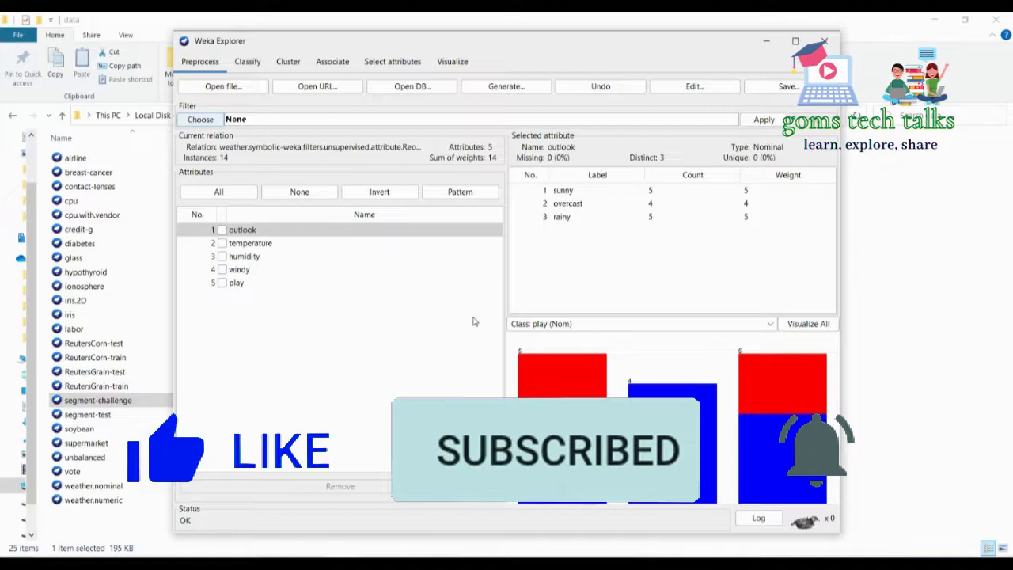